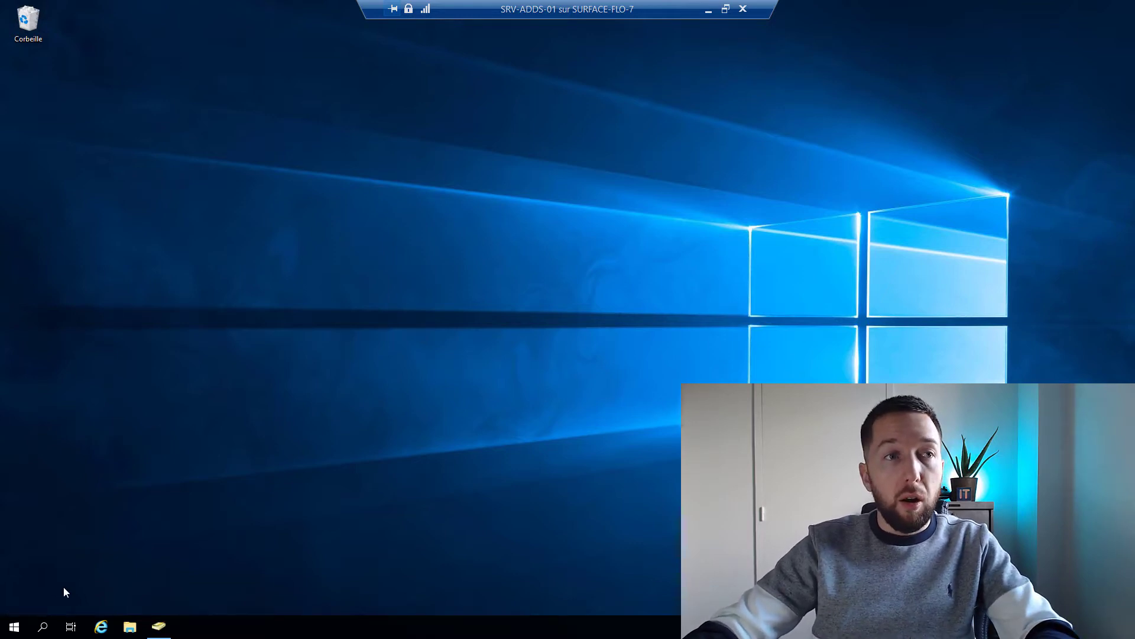
- Open the Group Policy Management console (Gestion des stratégies de groupe) from the server's administrative tools
left_click(14, 626)
left_click(212, 349)
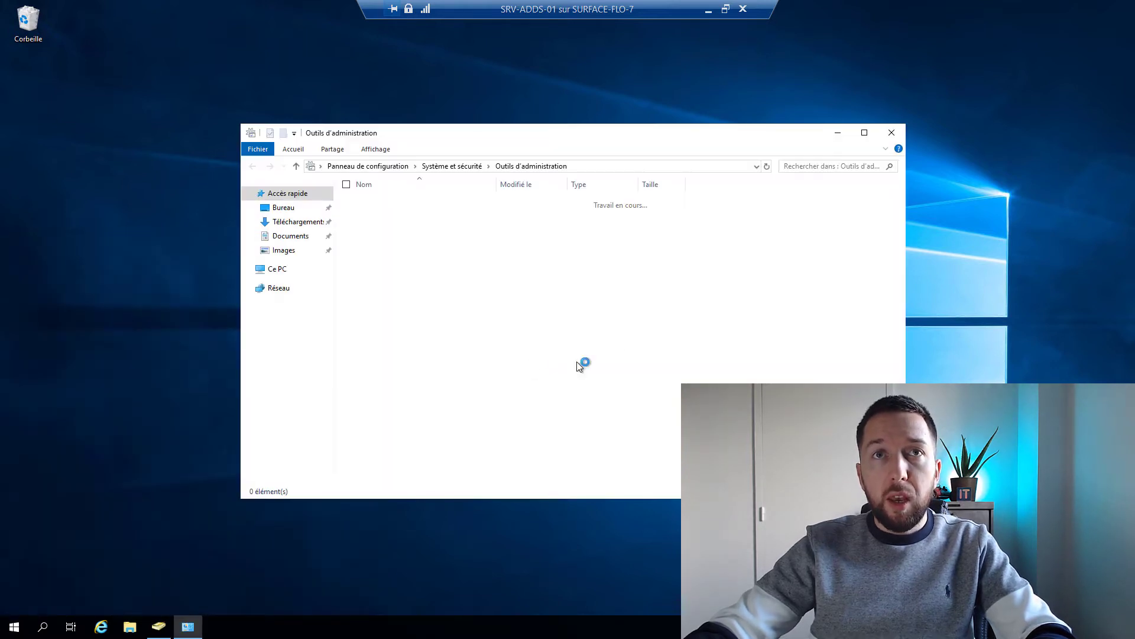
scroll(456, 342, "down", 3)
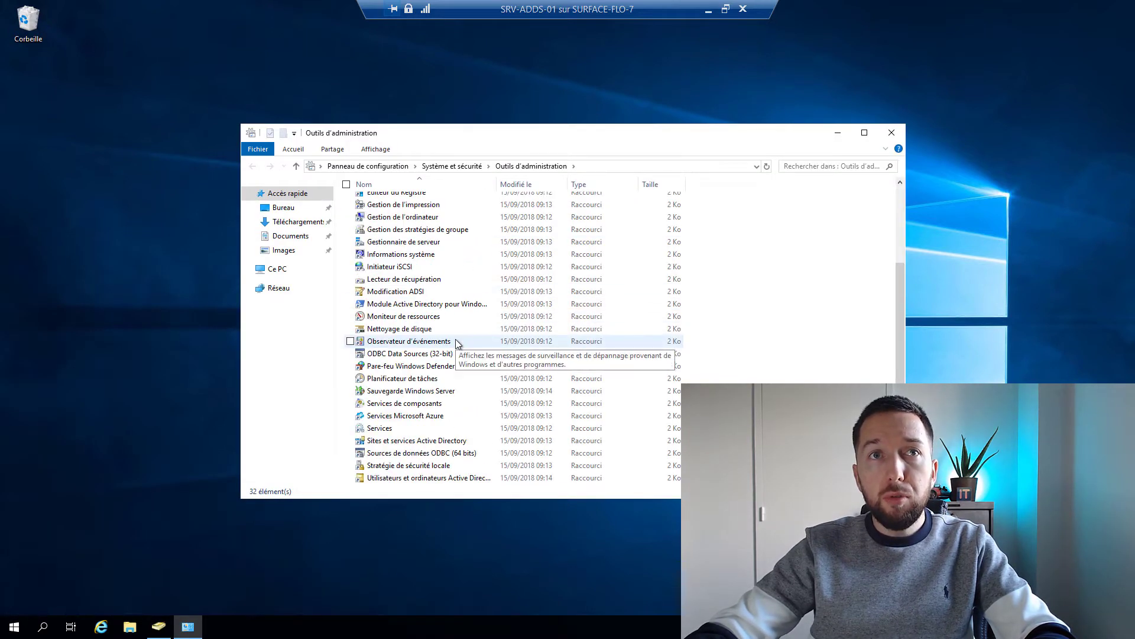
scroll(455, 342, "up", 2)
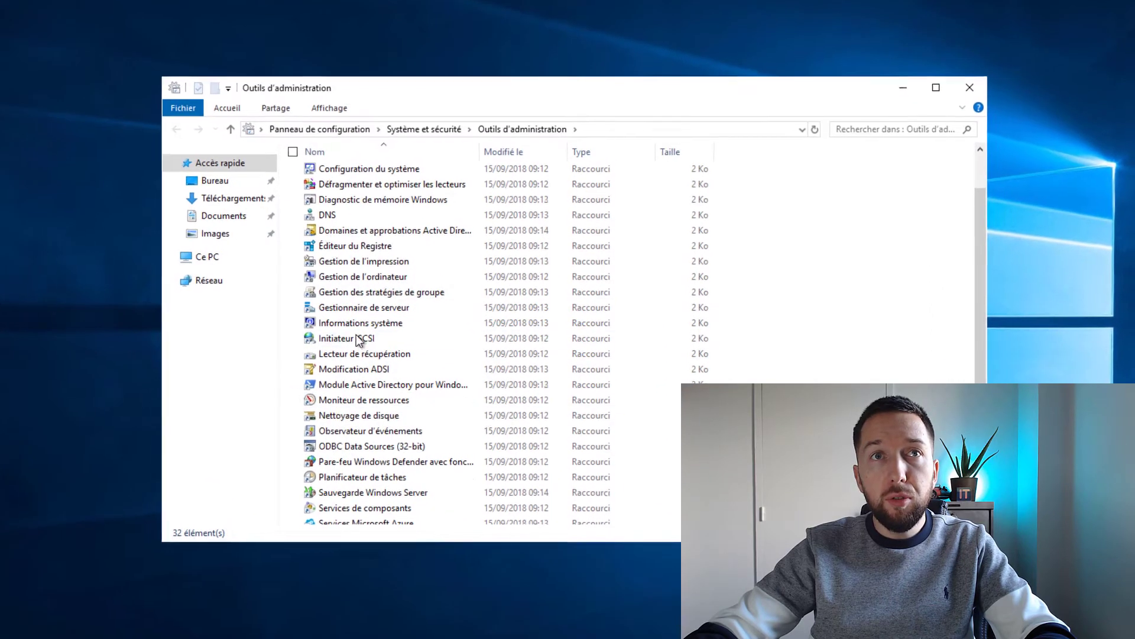
left_click(355, 291)
double_click(359, 291)
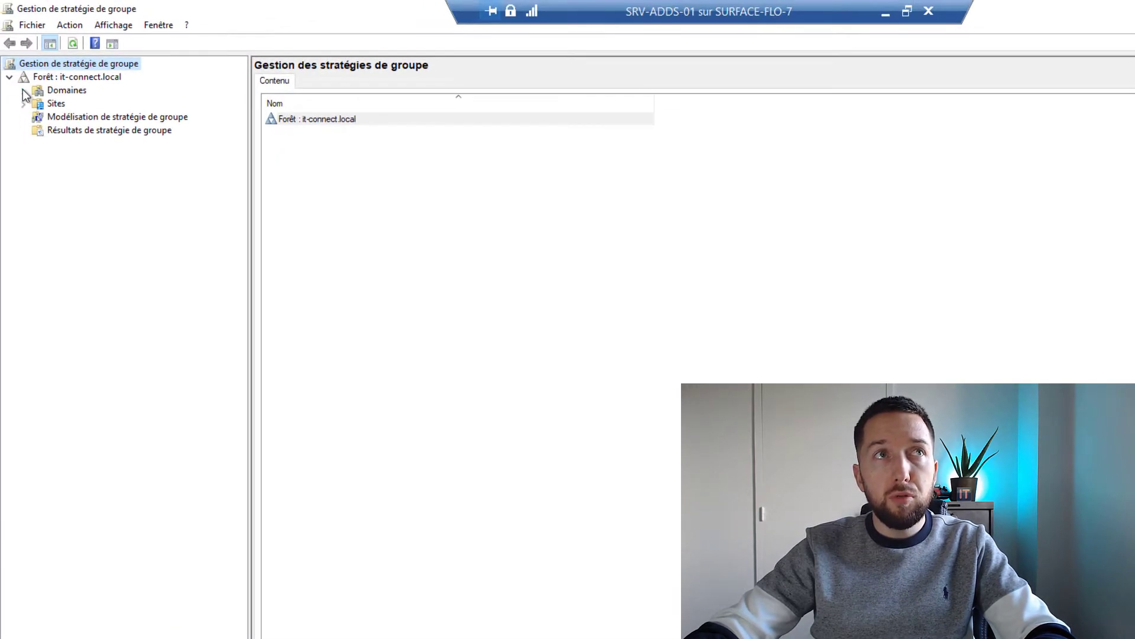
- Expand the it-connect.local domain in the forest and display the GPOs linked to the Salariés organizational unit
left_click(23, 90)
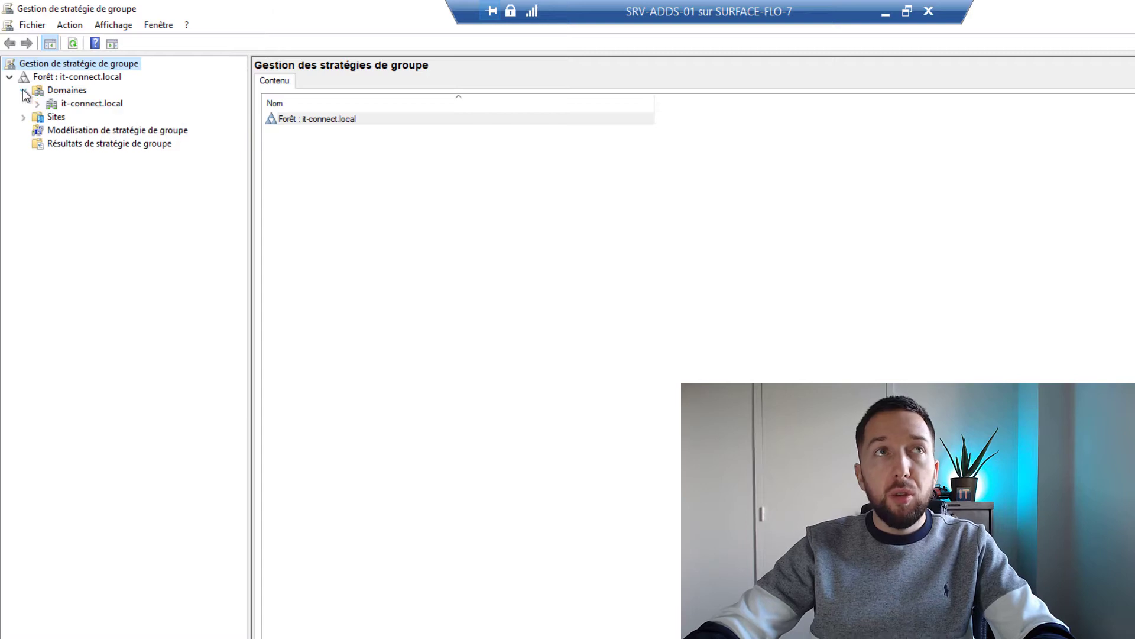
left_click(38, 105)
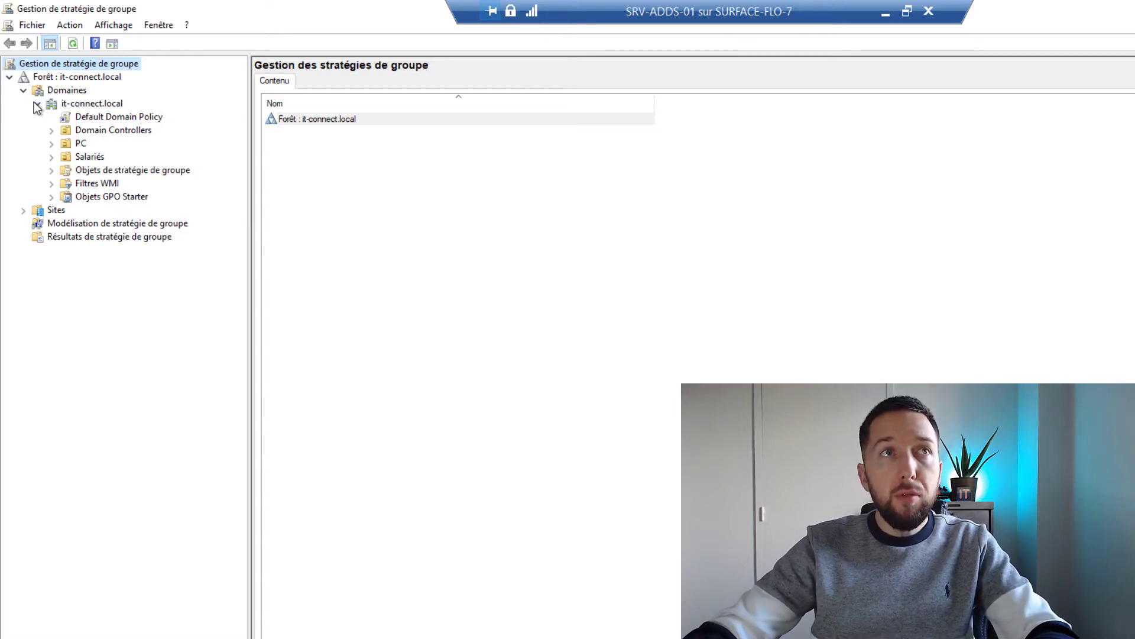
left_click(86, 157)
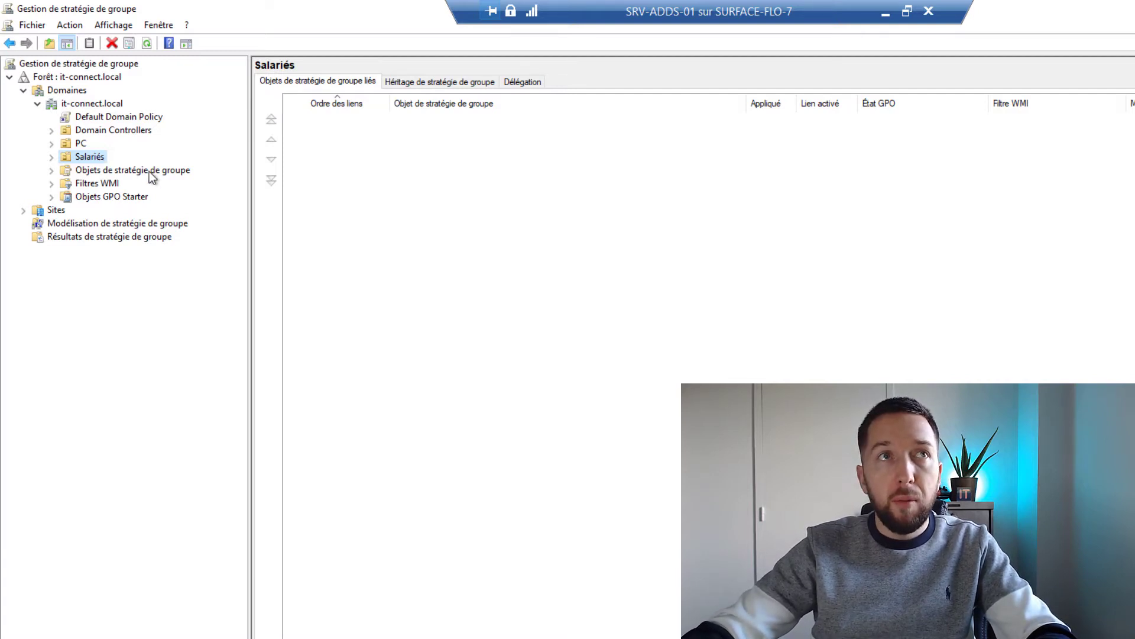
- Create a new group policy object named Bloquer_CMD among the it-connect.local domain's group policy objects, without a starter GPO
left_click(78, 171)
right_click(76, 172)
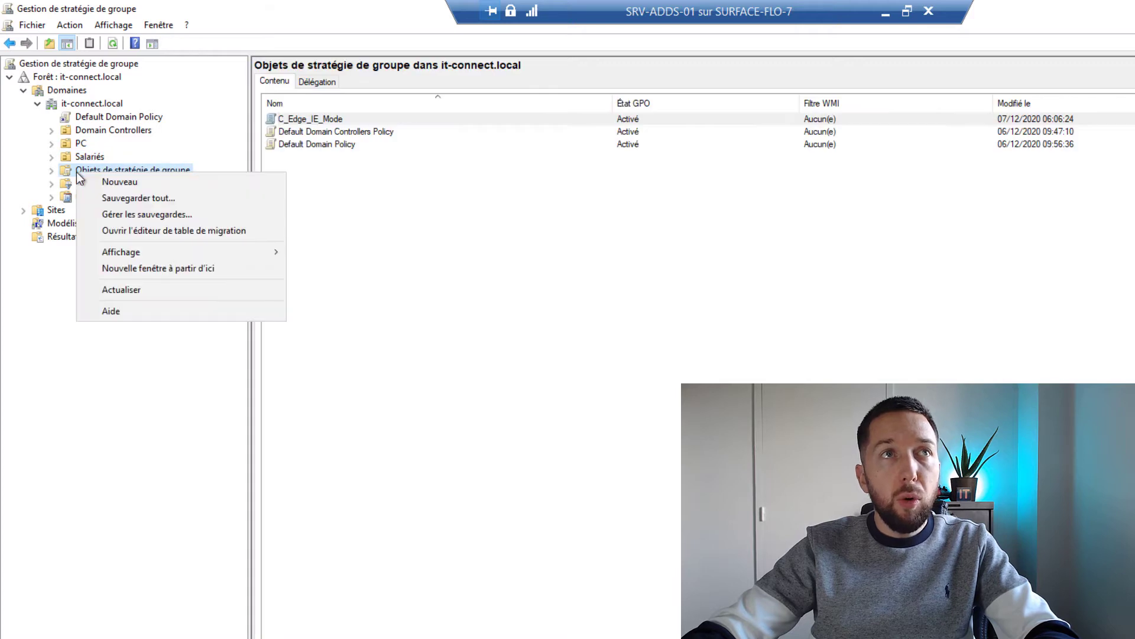
left_click(155, 182)
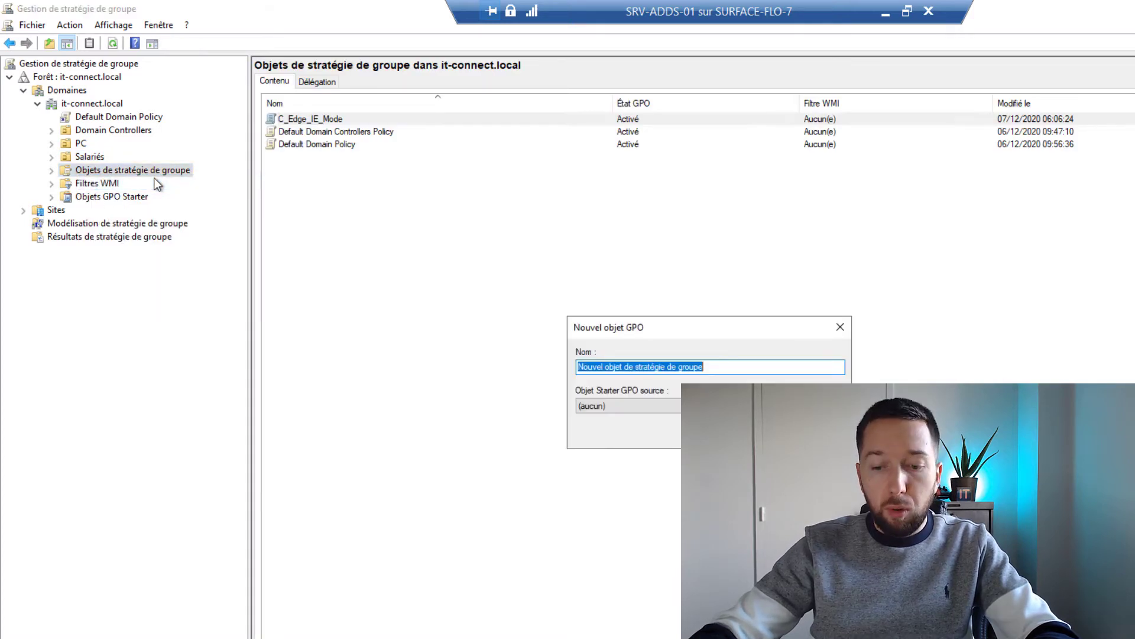
type("Bloquer_CMD")
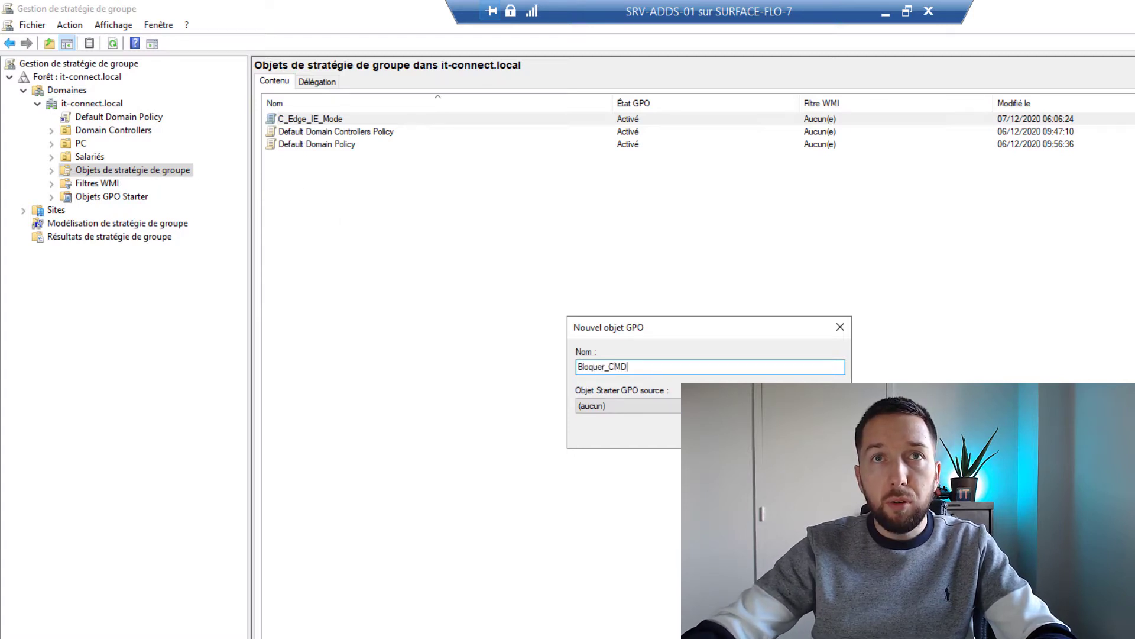
key("Return")
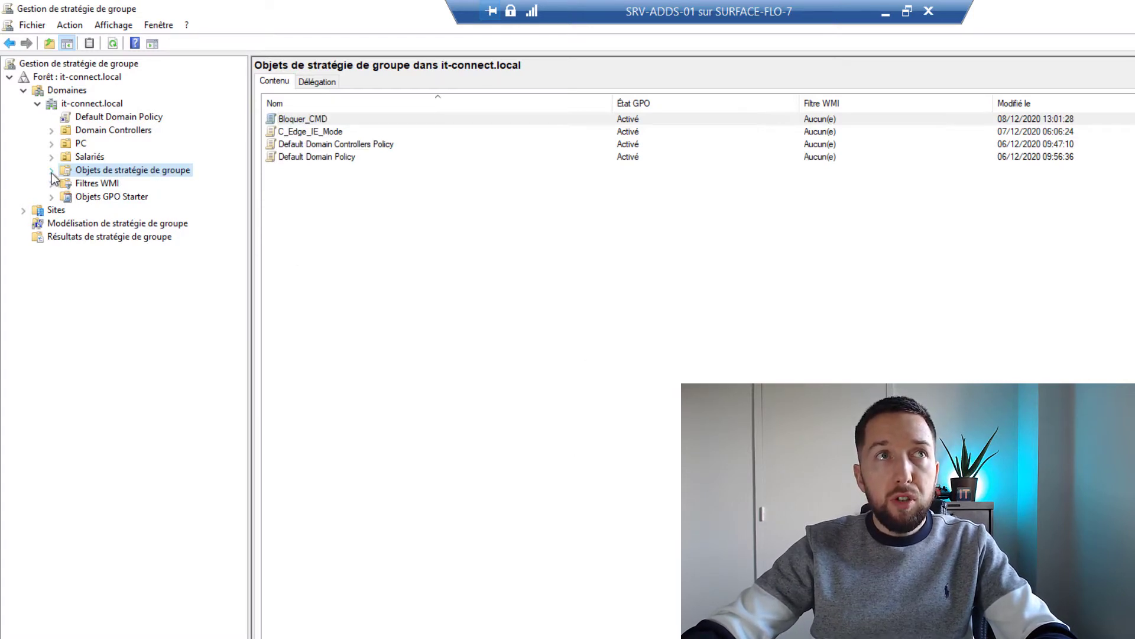
- Open the Bloquer_CMD policy object for editing in the Group Policy editor and reposition the editor window
left_click(51, 171)
left_click(121, 183)
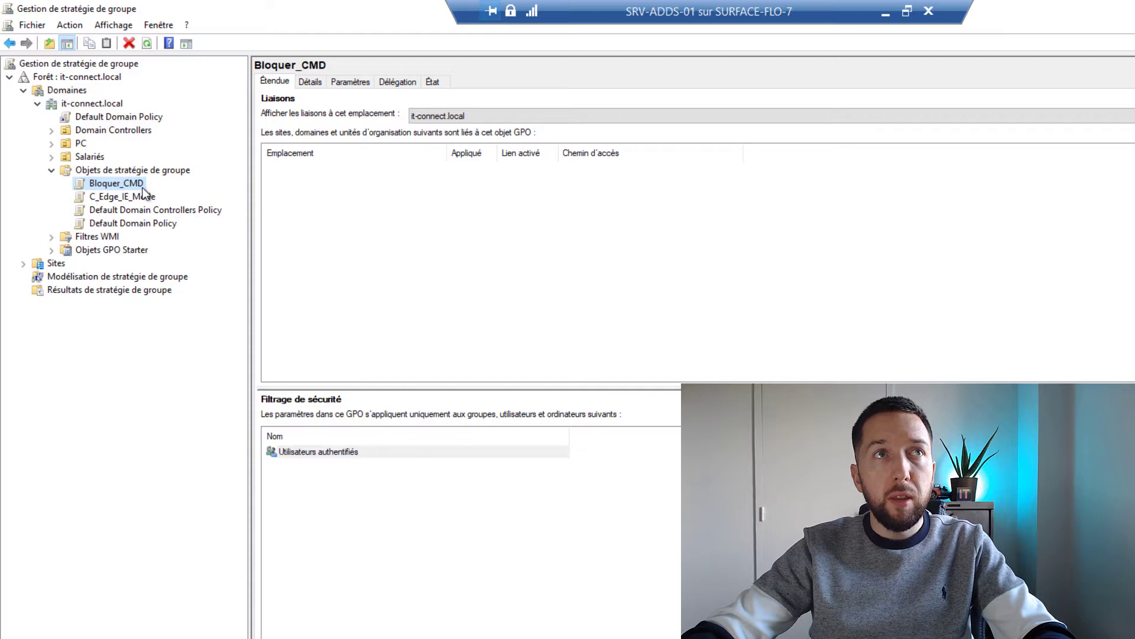
right_click(143, 188)
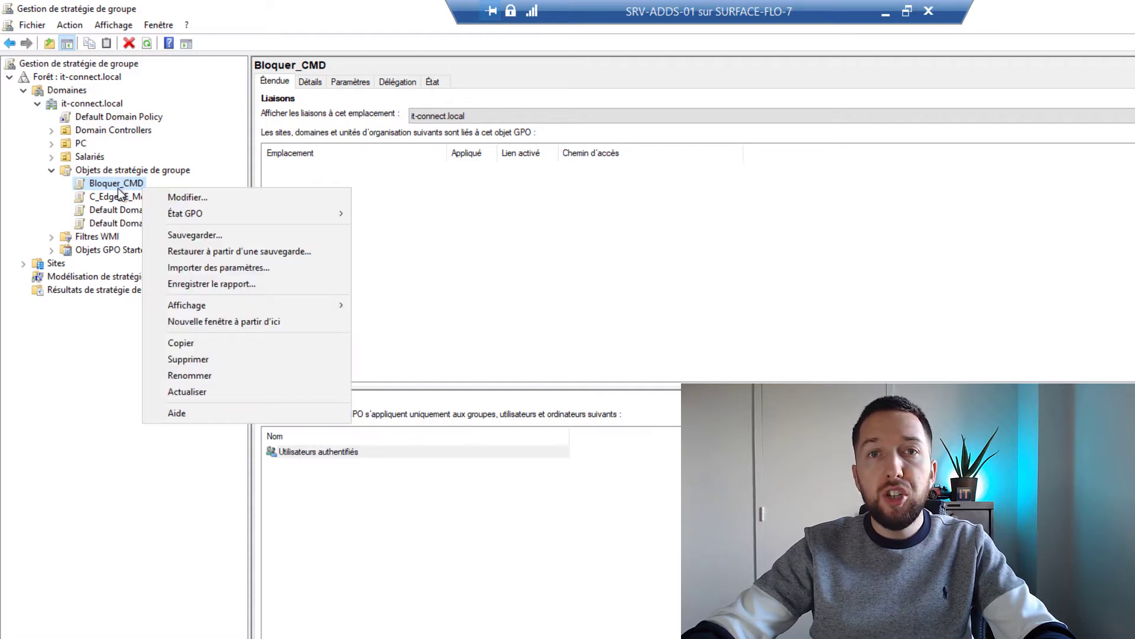
left_click(218, 197)
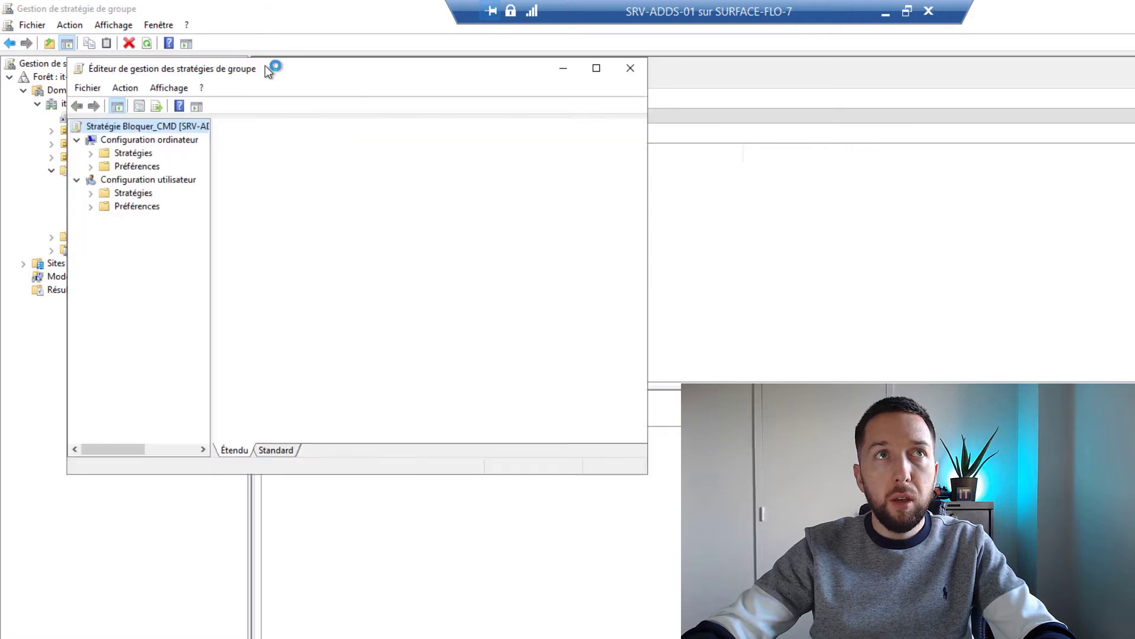
left_click_drag(289, 69, 436, 86)
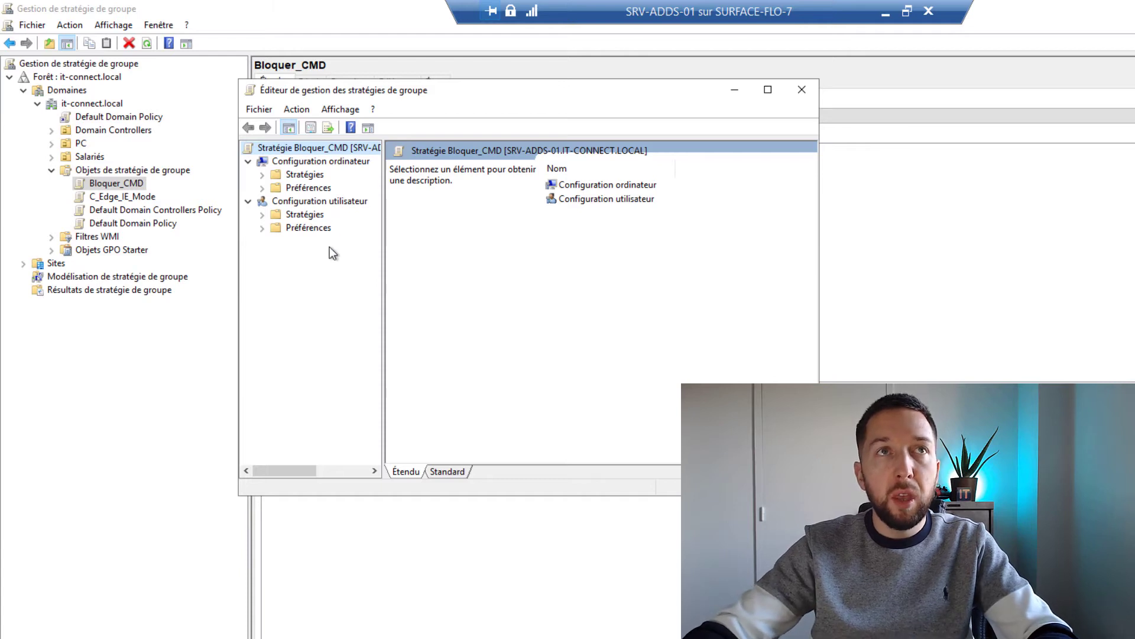
- Display the Système policy settings in the user configuration's administrative templates and enlarge the editor window
left_click(262, 215)
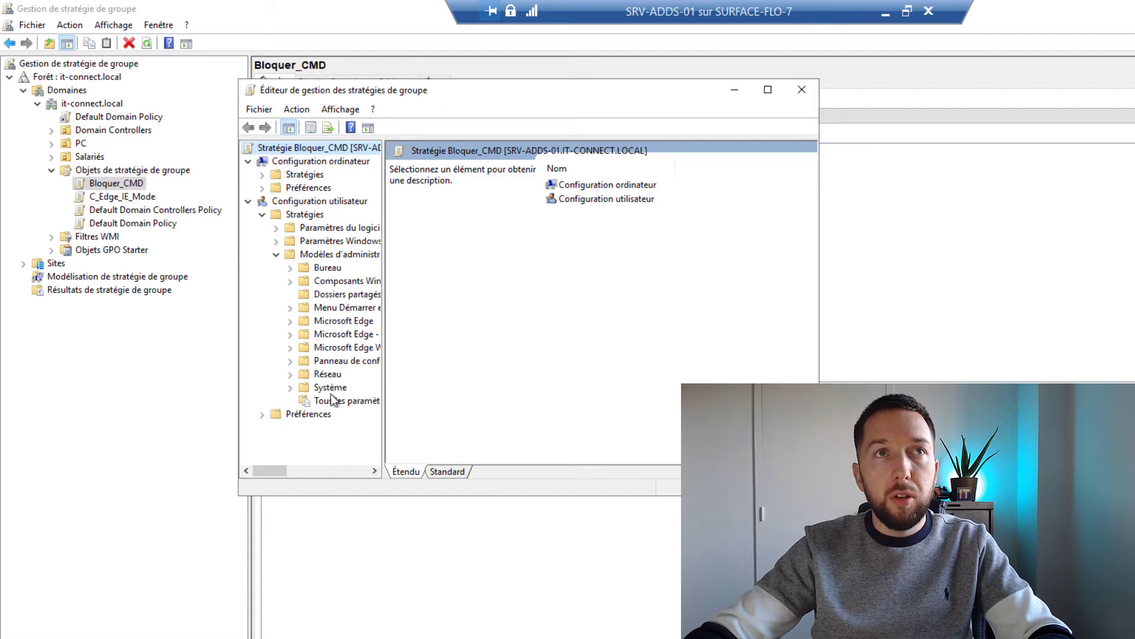
left_click(327, 392)
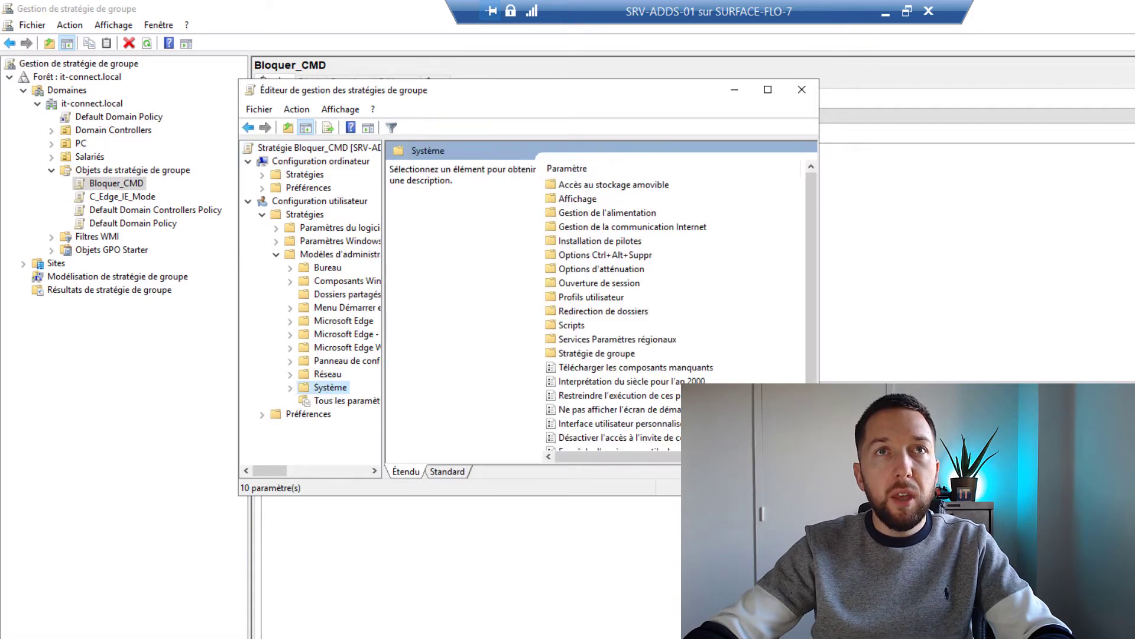
left_click_drag(819, 496, 1134, 638)
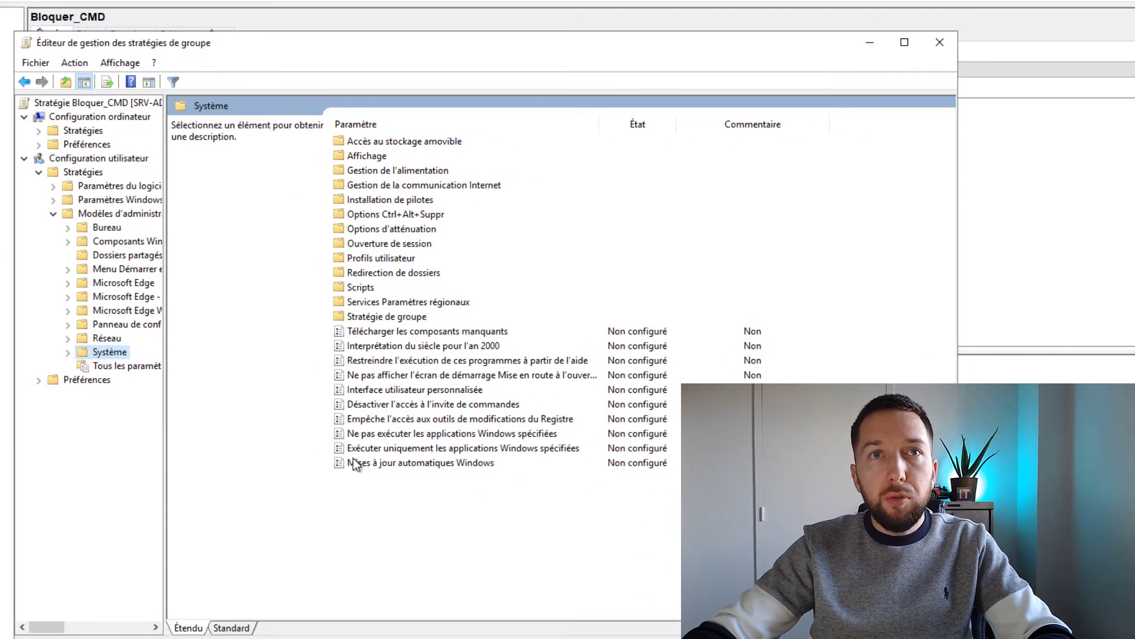
- Set "Désactiver l'accès à l'invite de commandes" to Activé, keep command script processing disabling at Non, and close the policy editor
left_click(403, 405)
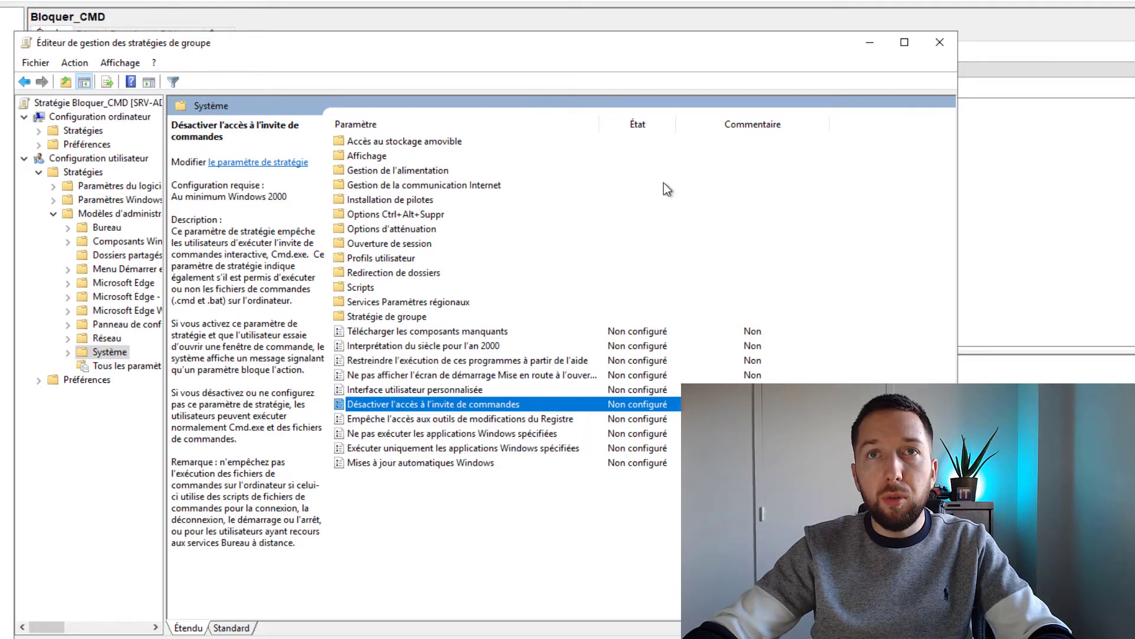
double_click(508, 406)
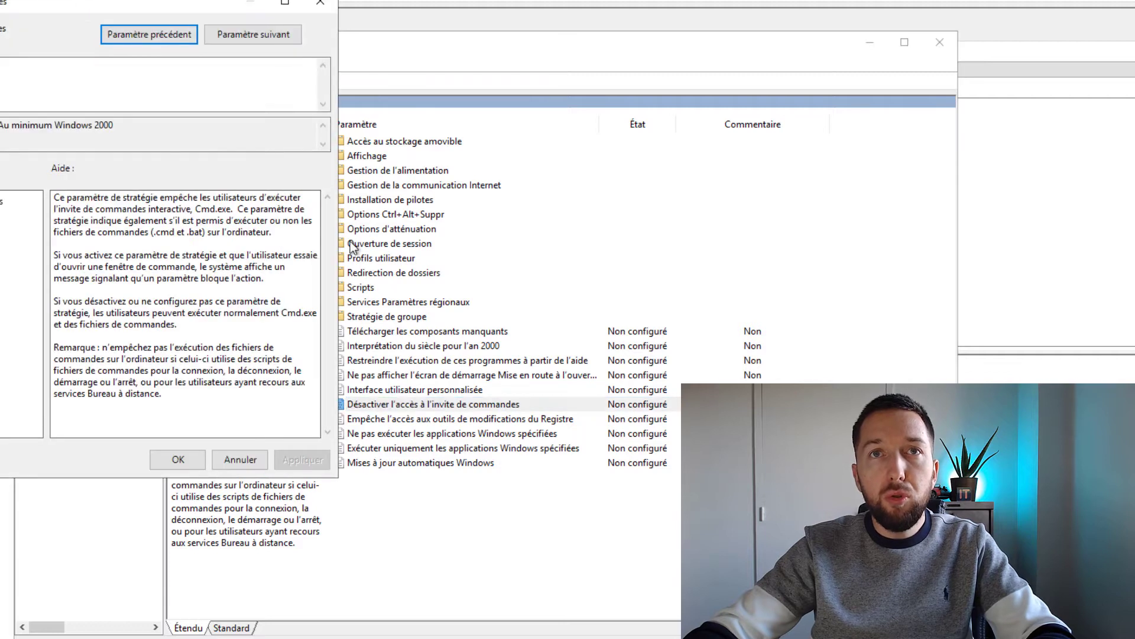
left_click_drag(187, 4, 412, 32)
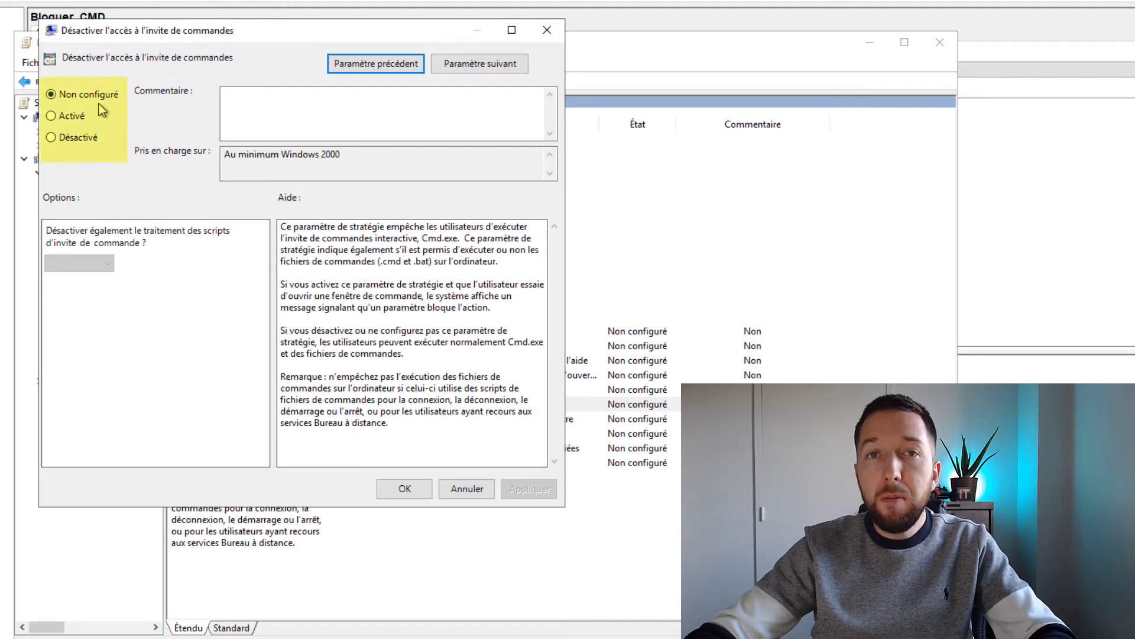
left_click(260, 112)
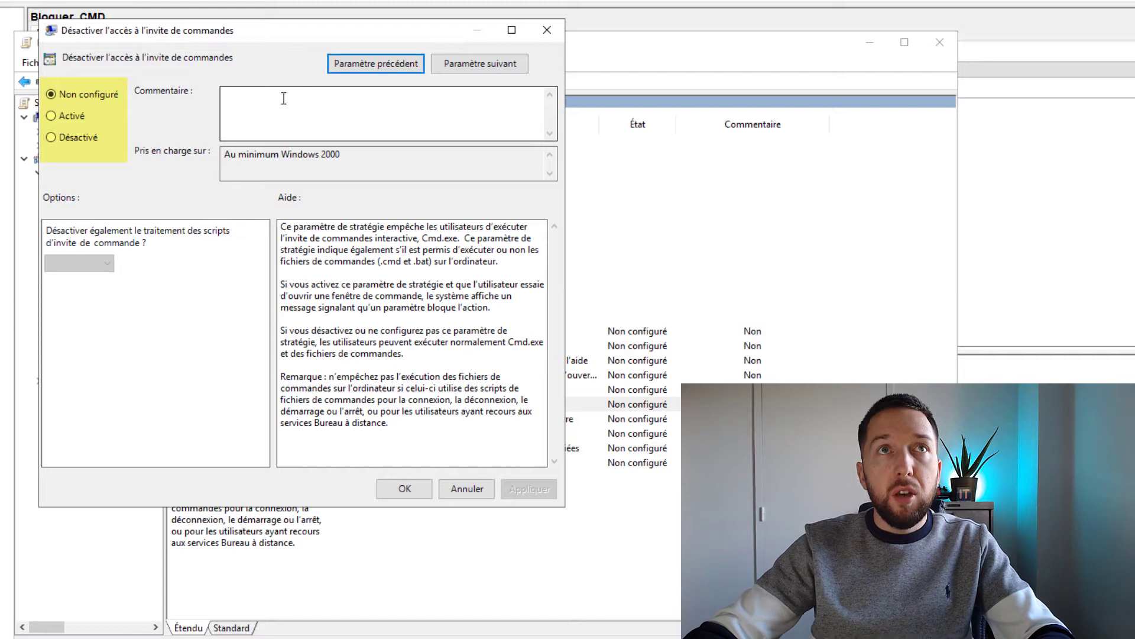
left_click(282, 154)
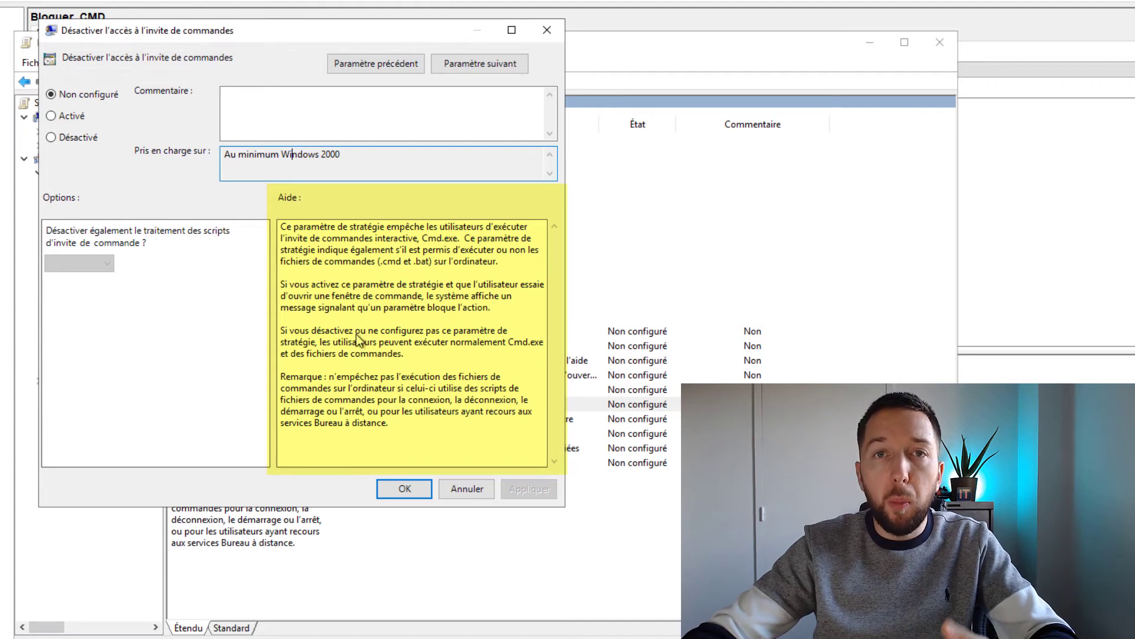
left_click(52, 115)
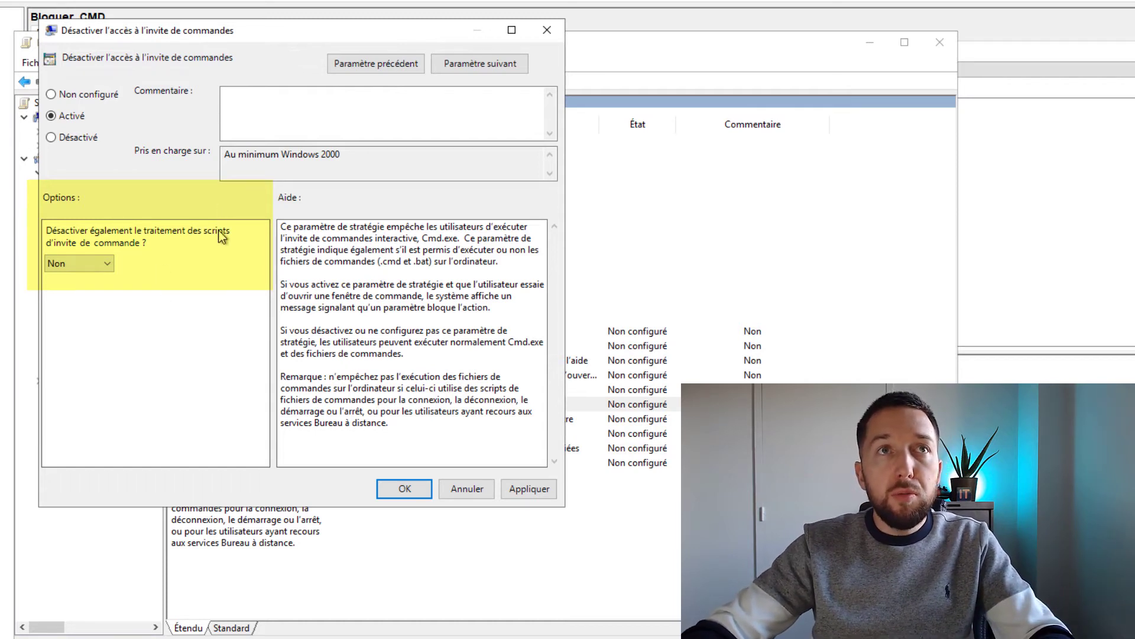
left_click(99, 268)
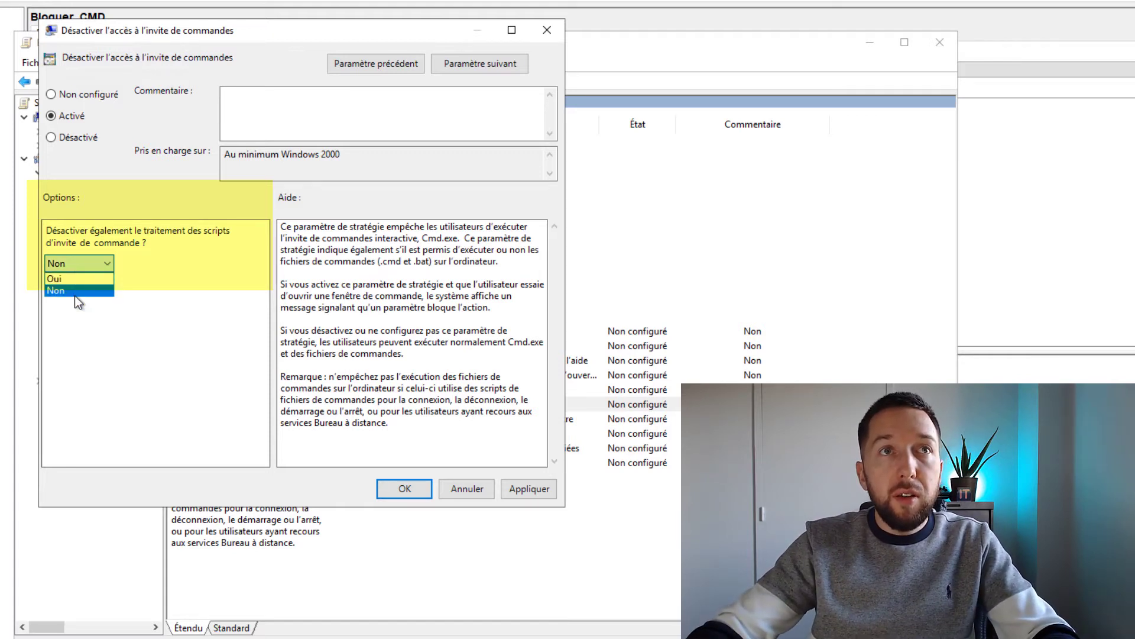
left_click(74, 296)
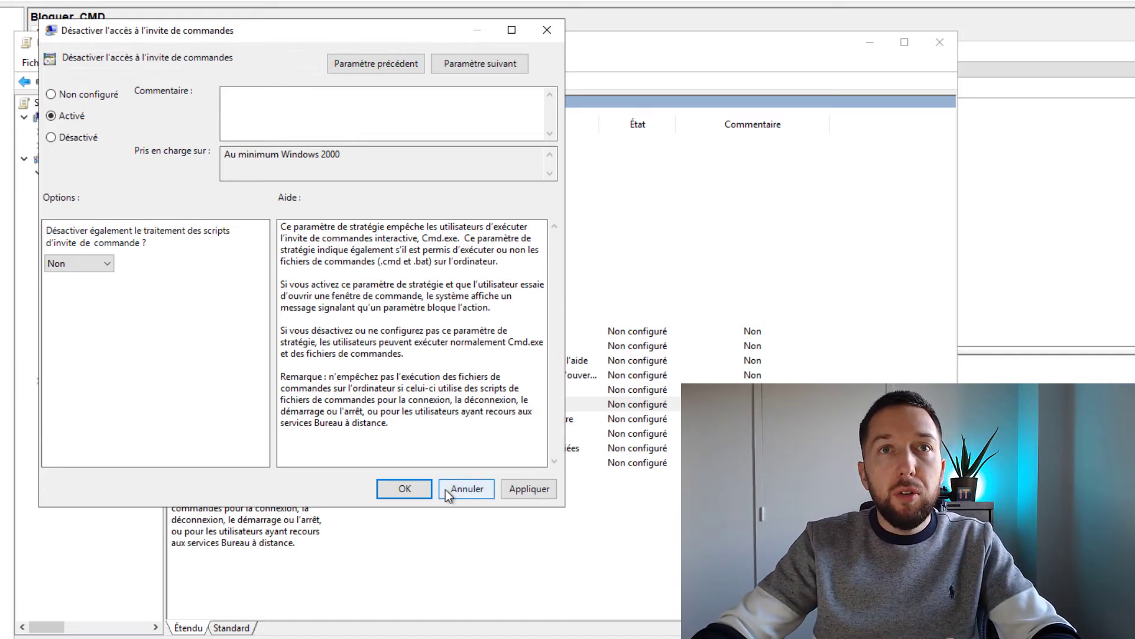
left_click(401, 490)
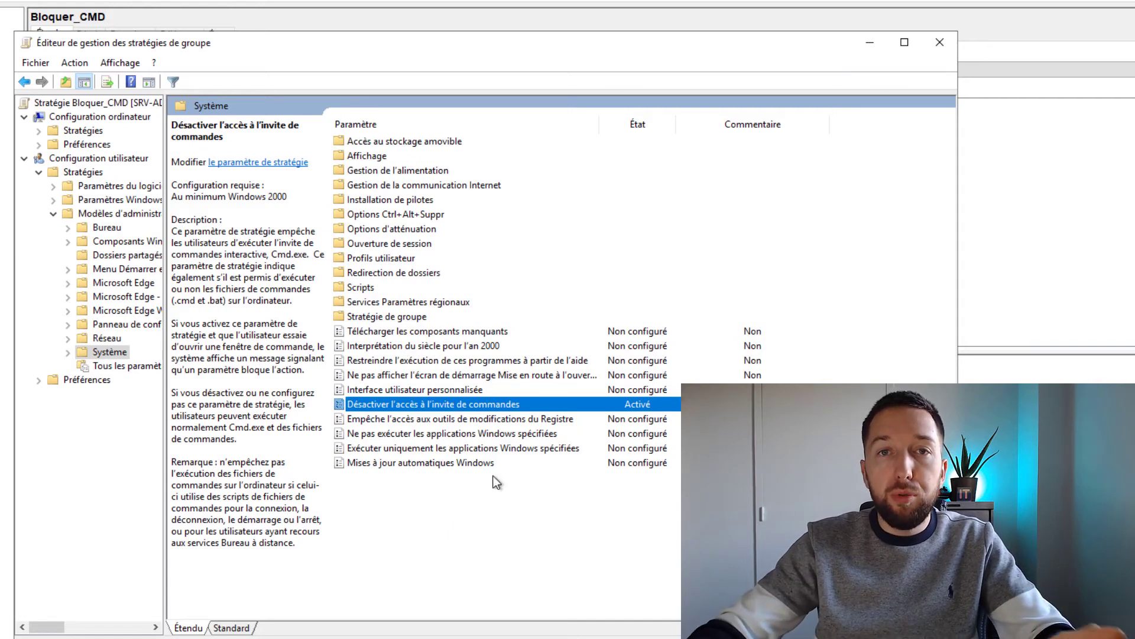
left_click(940, 42)
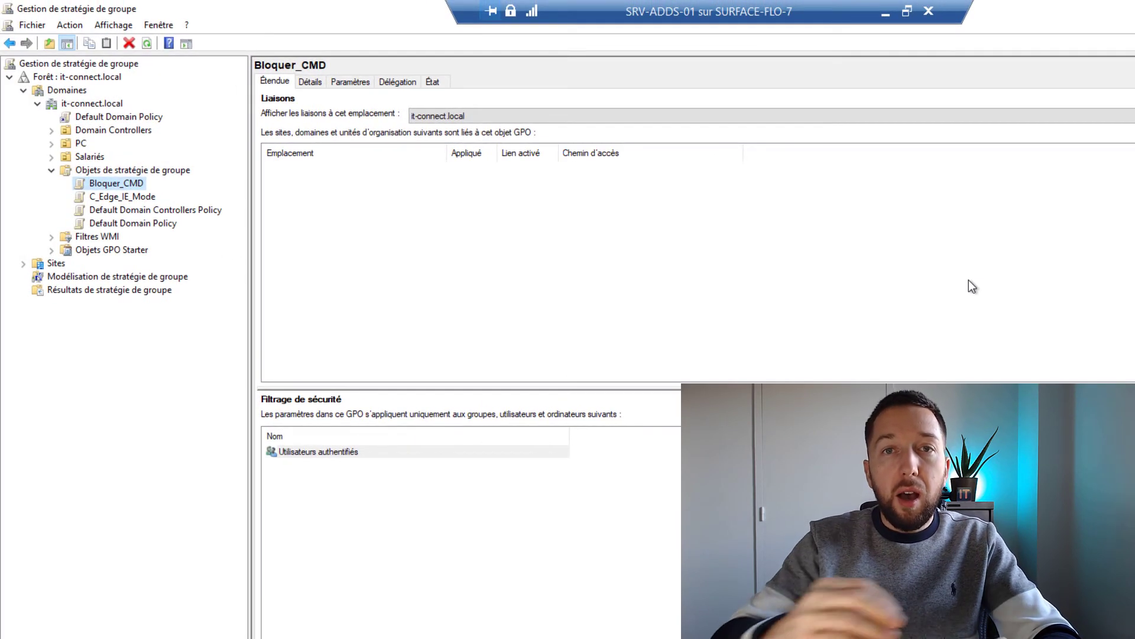
- Link the existing Bloquer_CMD GPO to the Salariés organizational unit
right_click(99, 159)
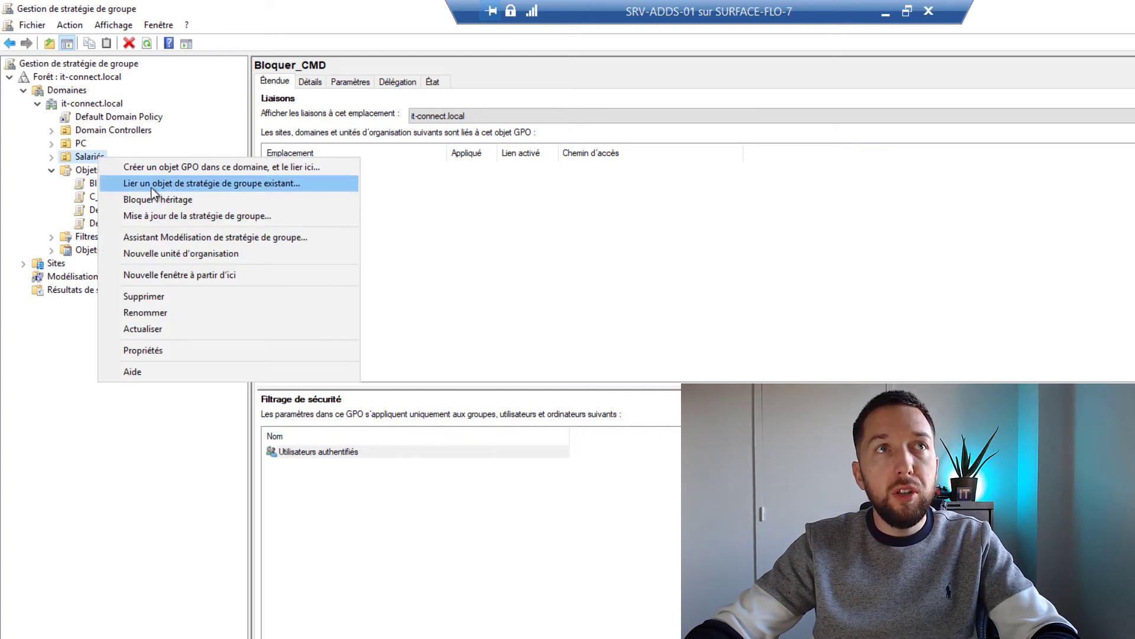
left_click(232, 186)
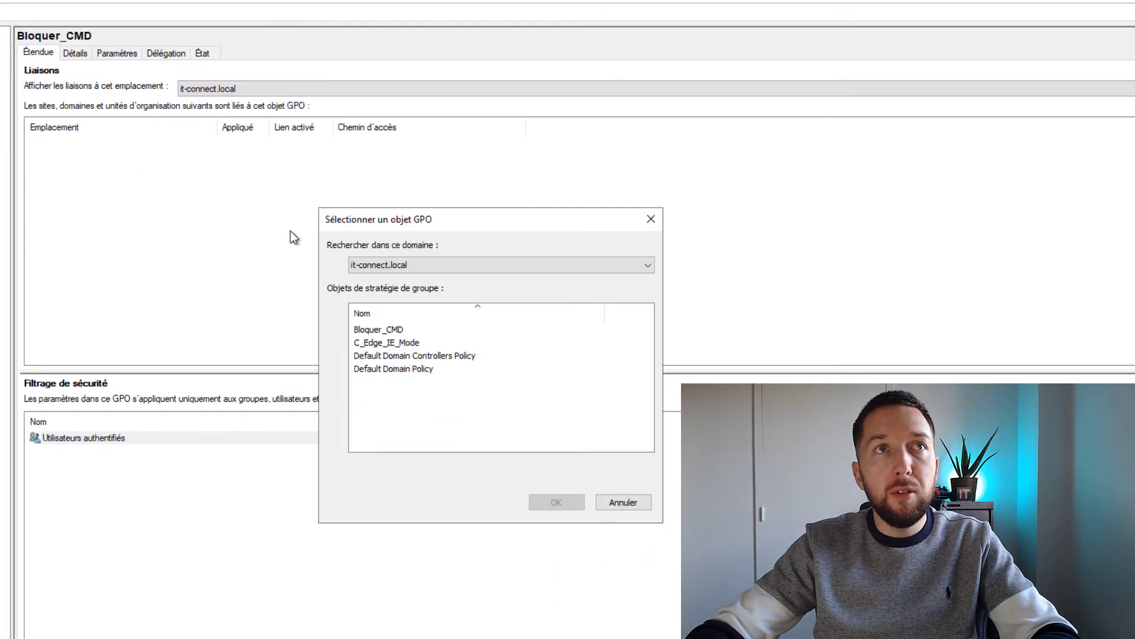
left_click(392, 330)
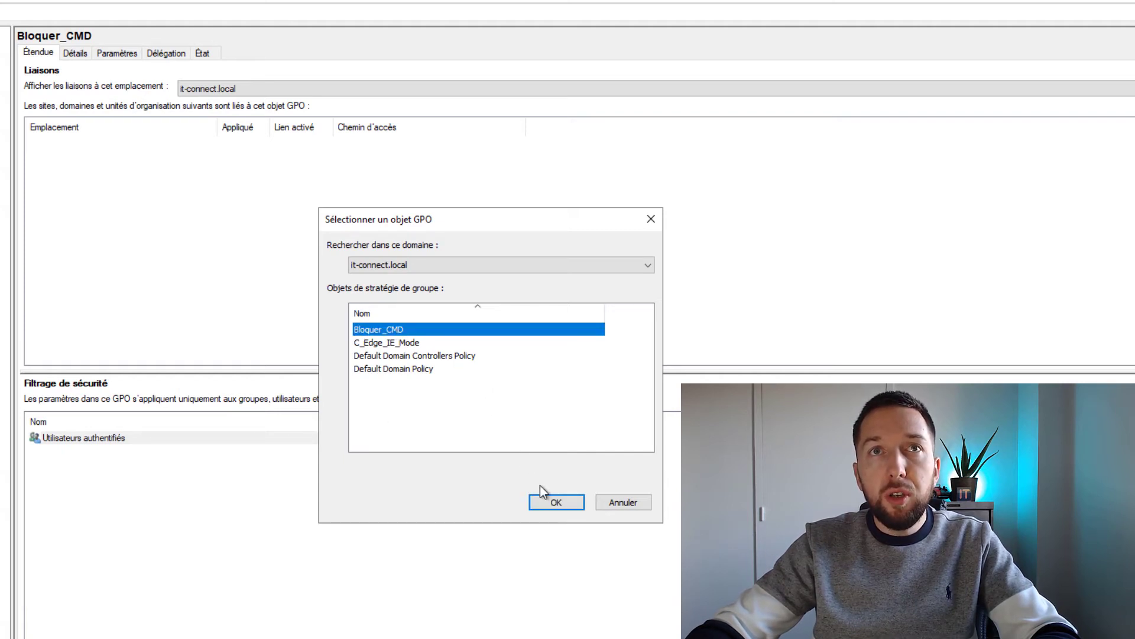
left_click(556, 501)
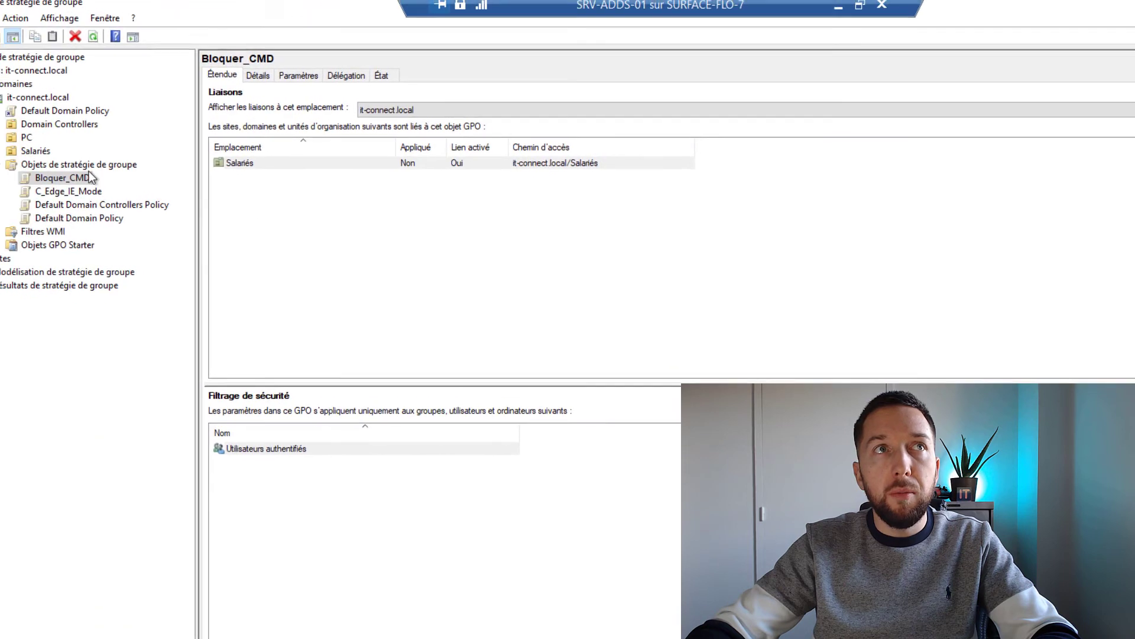
- Select the Bloquer_CMD link under the Salariés organizational unit and display its settings report
left_click(52, 157)
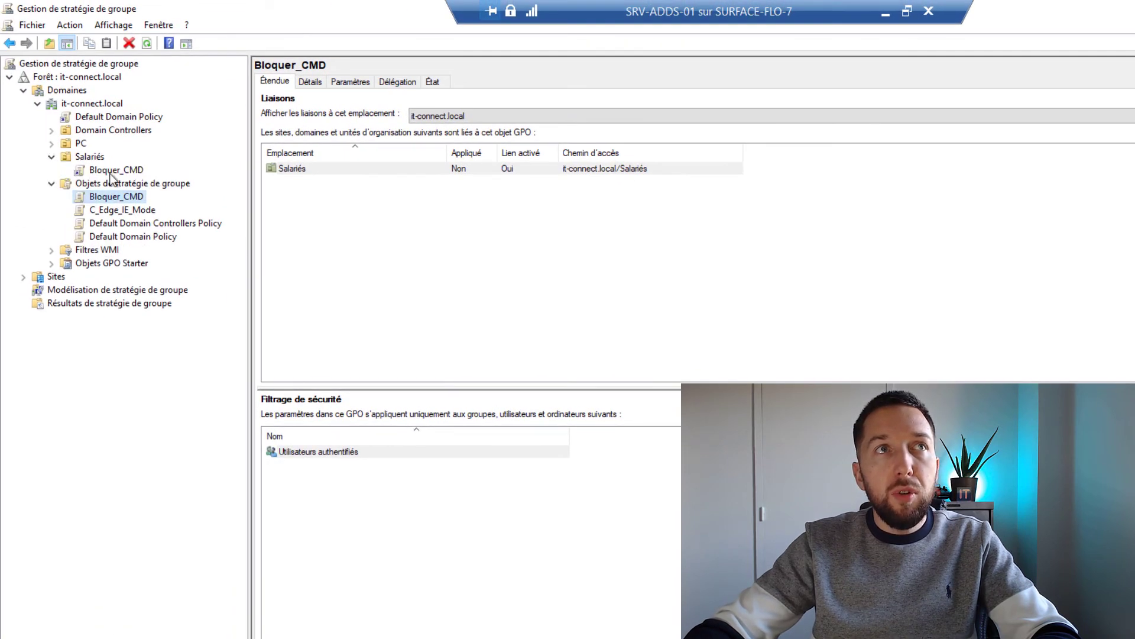
left_click(141, 171)
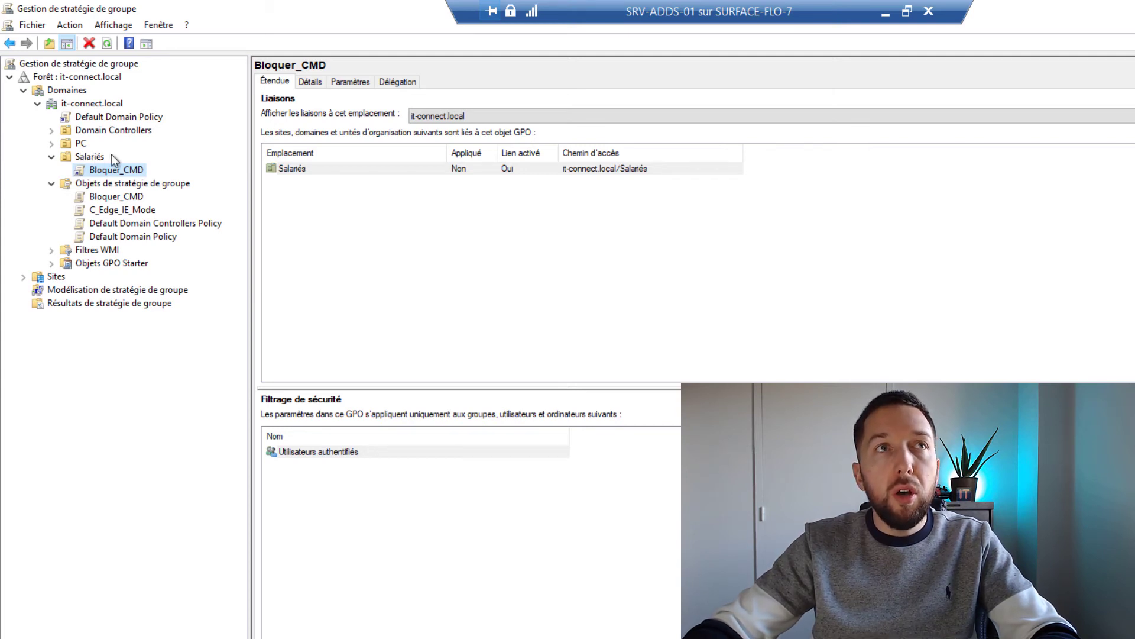
left_click(352, 88)
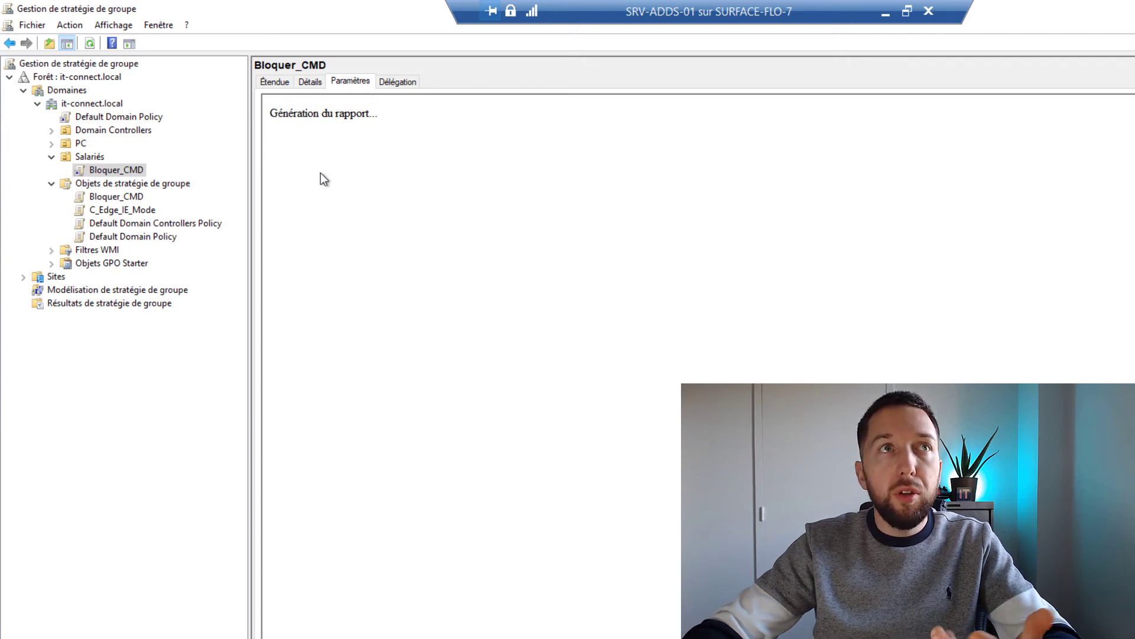
- Expand the user configuration's Système section under Modèles d'administration in the Bloquer_CMD report, and view the actions available for the Salariés unit
left_click(354, 348)
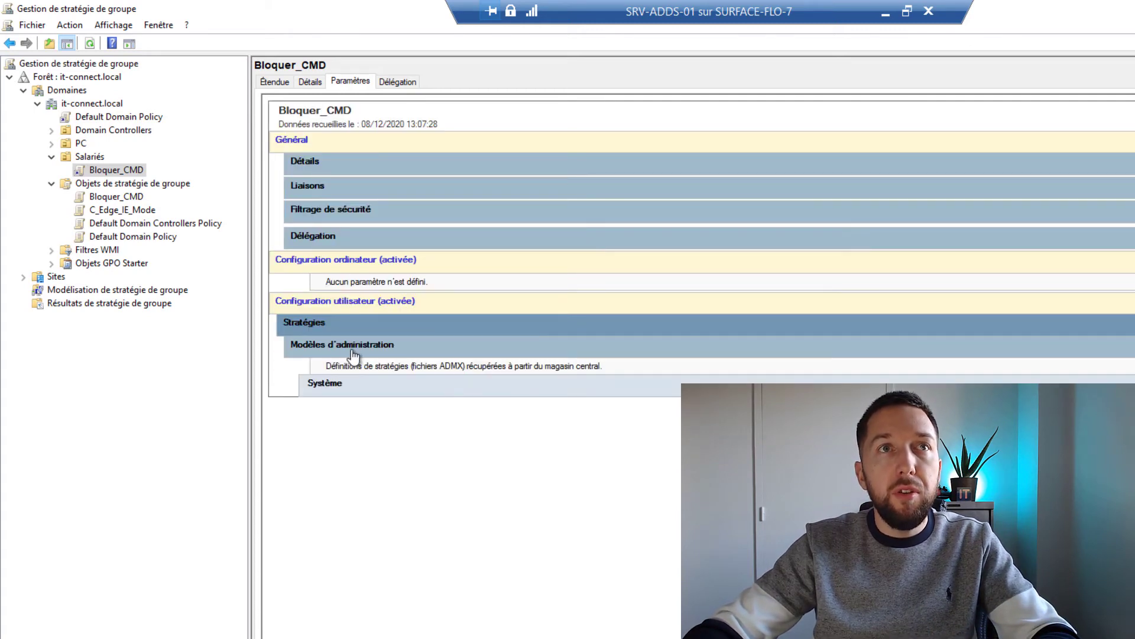
left_click(353, 390)
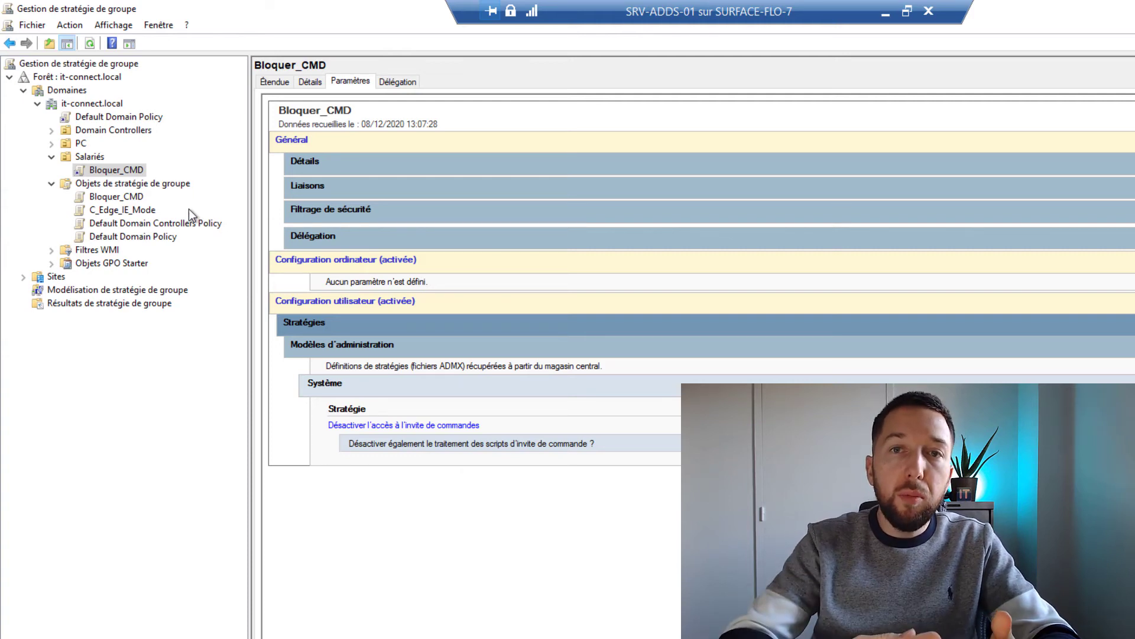
right_click(96, 159)
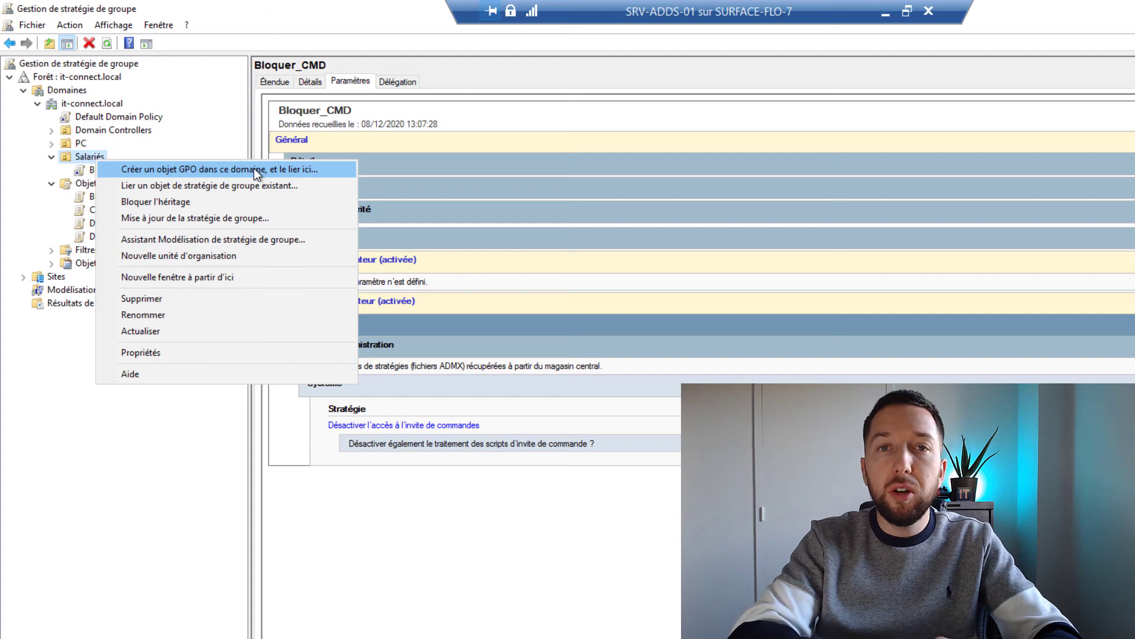
left_click(459, 541)
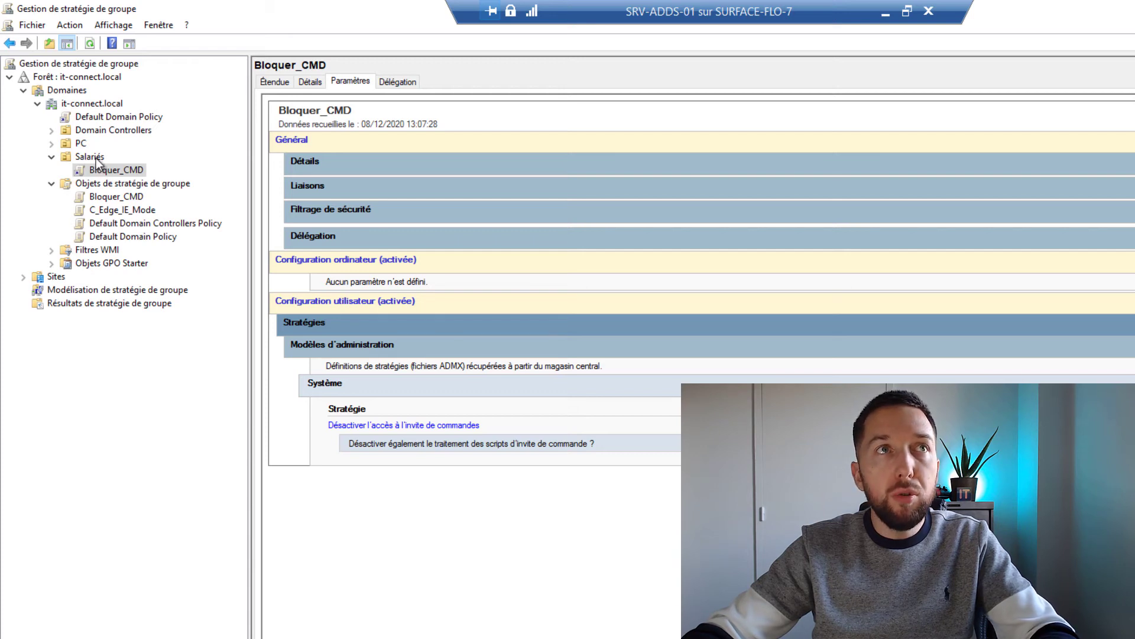
- Switch to the Windows-10 remote machine and sign in to the employee account with its account password
left_click(170, 636)
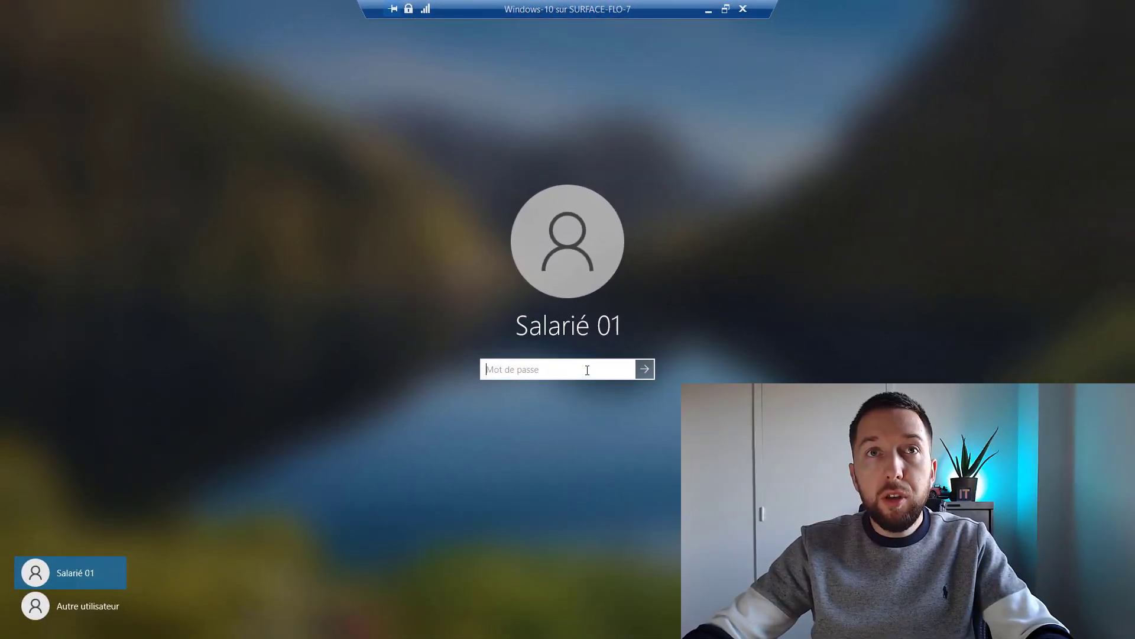
type("•••••••••")
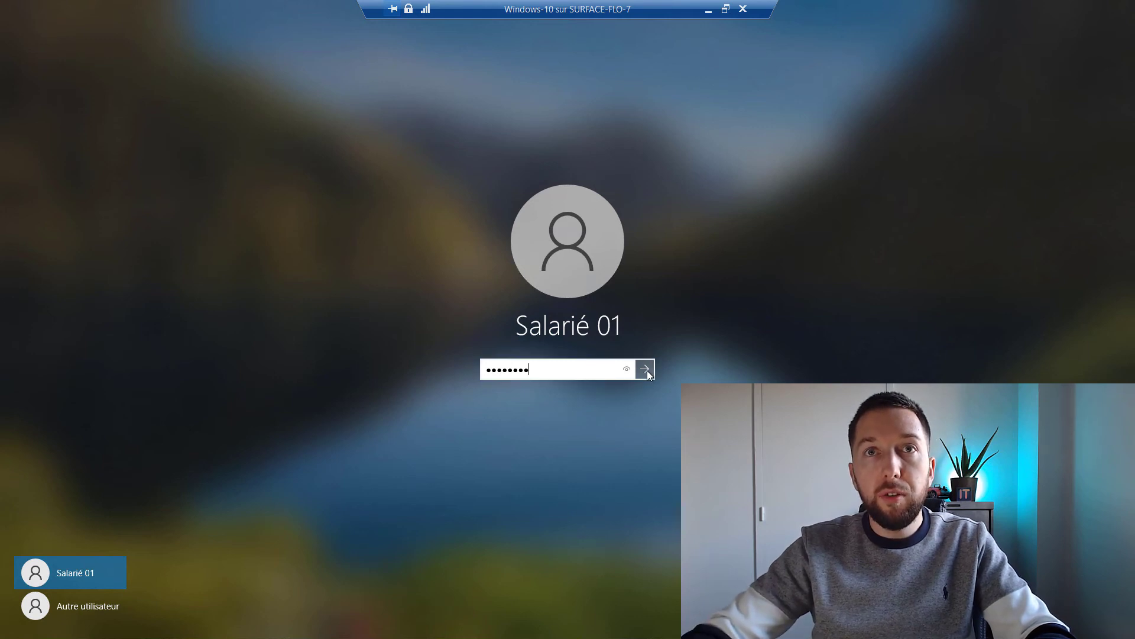
left_click(647, 370)
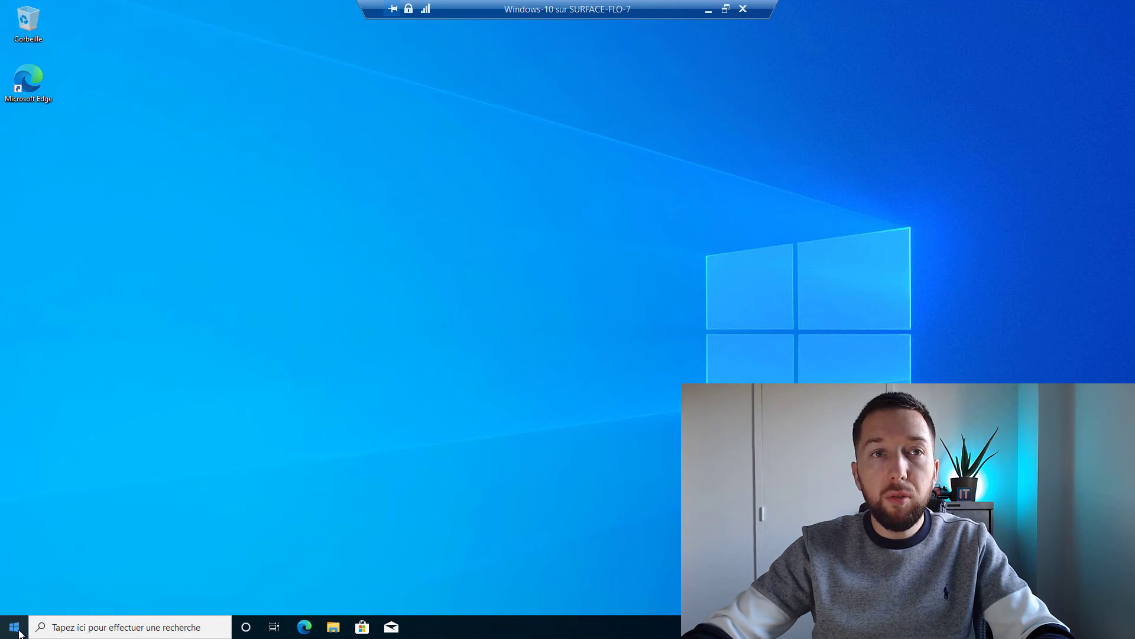
- Search Windows for "invite de", launch Invite de commandes, and check that it accepts input by submitting two empty lines
left_click(103, 628)
type("e de")
left_click_drag(102, 629, 36, 628)
type("invite de")
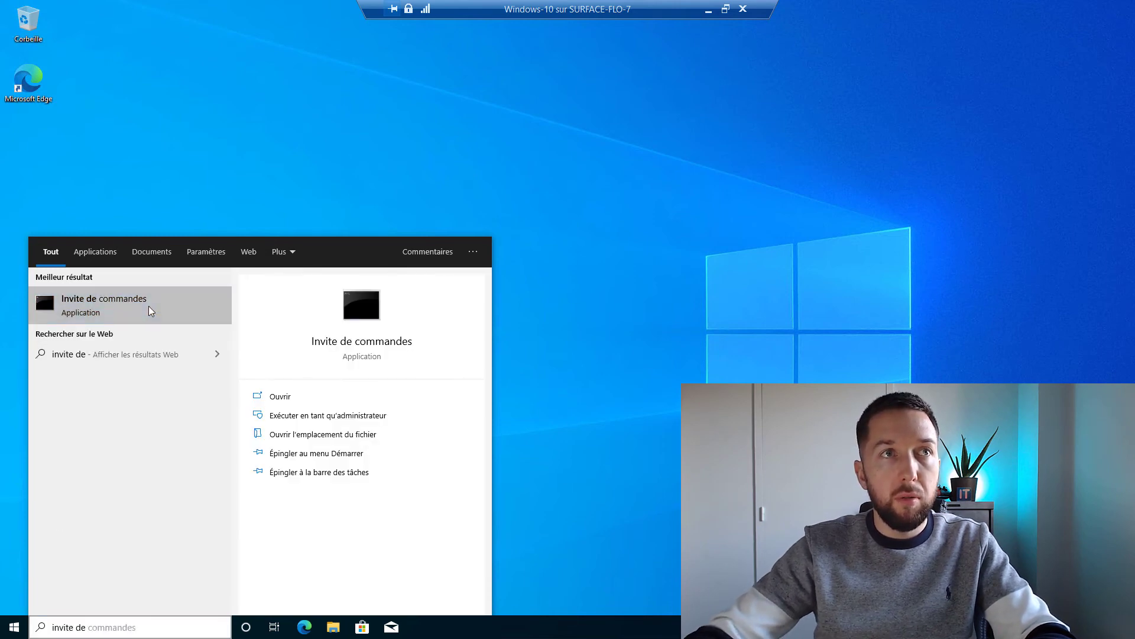
left_click(148, 308)
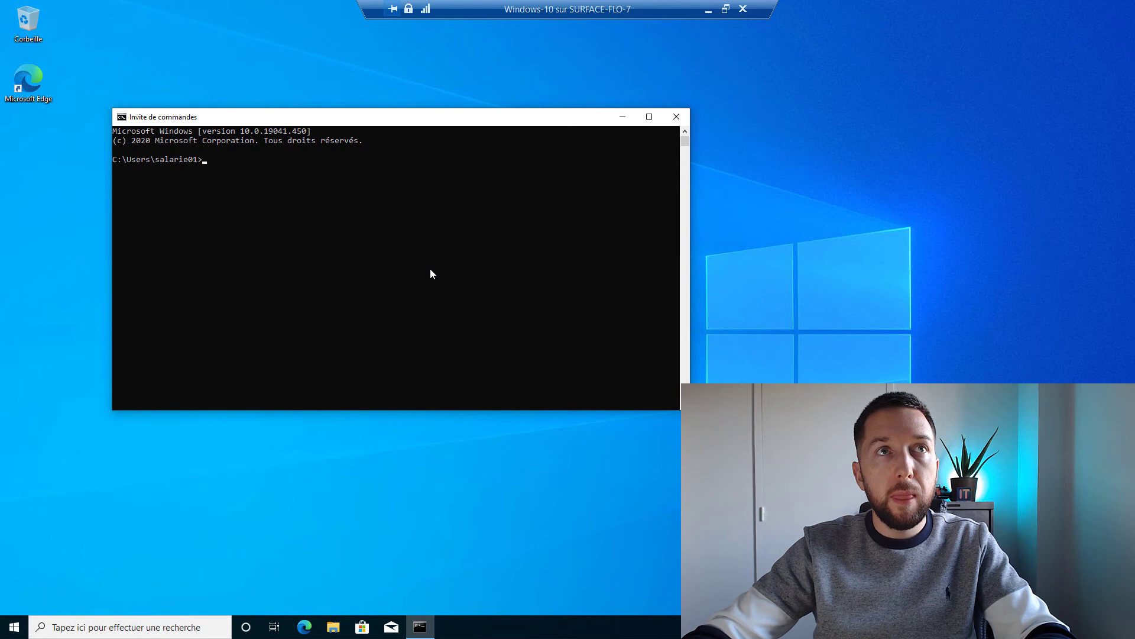
key("Return")
key("Return")
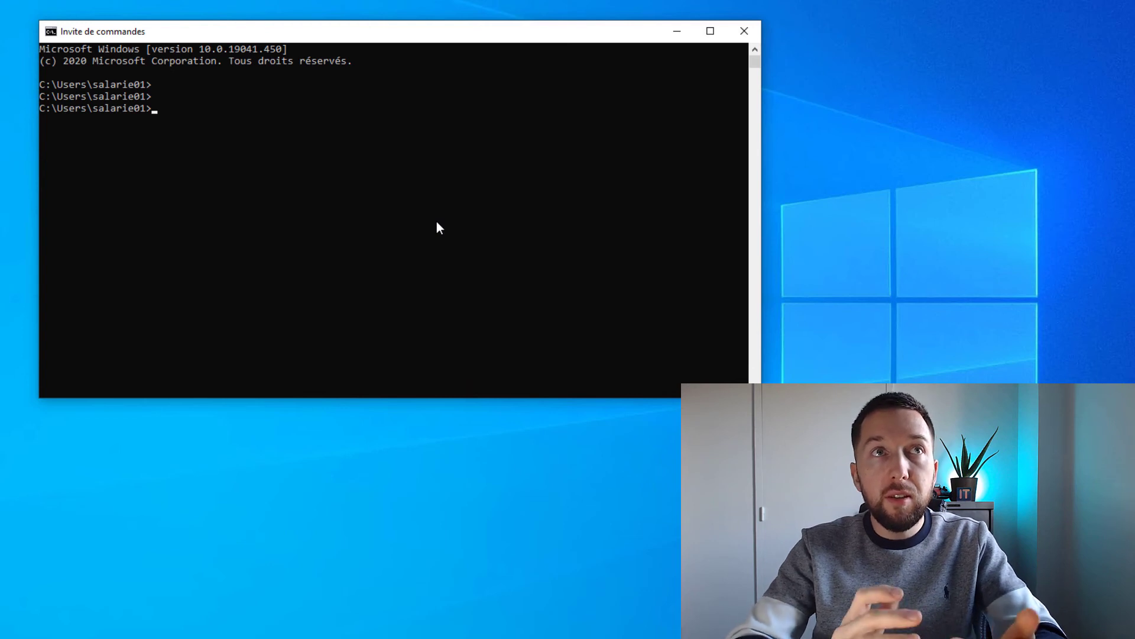
- Force a group policy refresh with gpupdate /force, and close the command prompt
type("gpupdate /force")
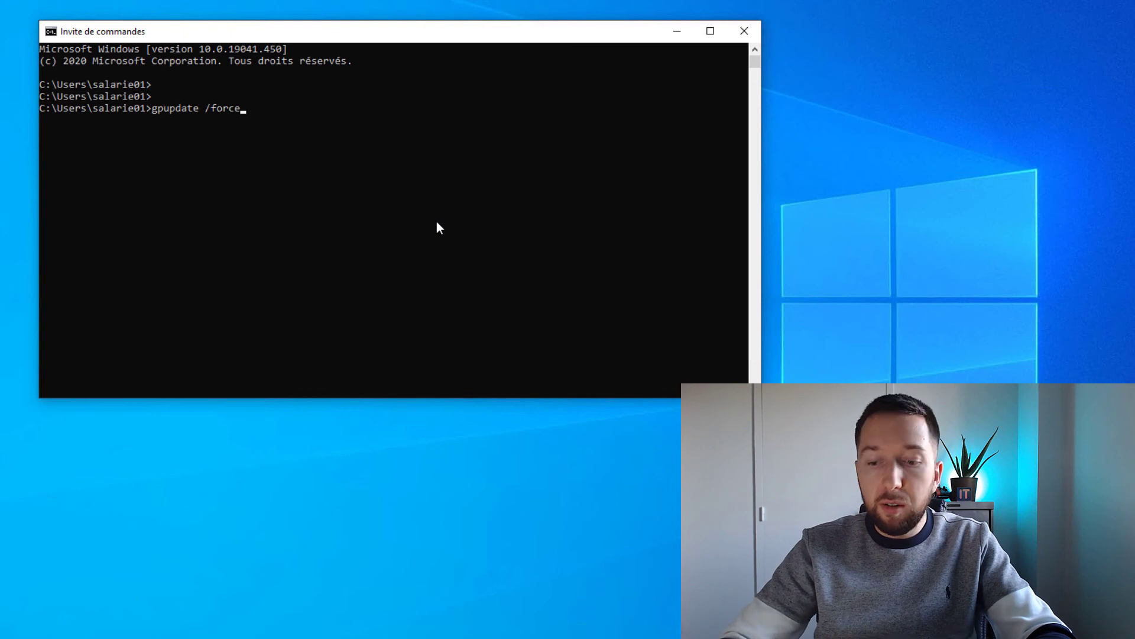
key("Return")
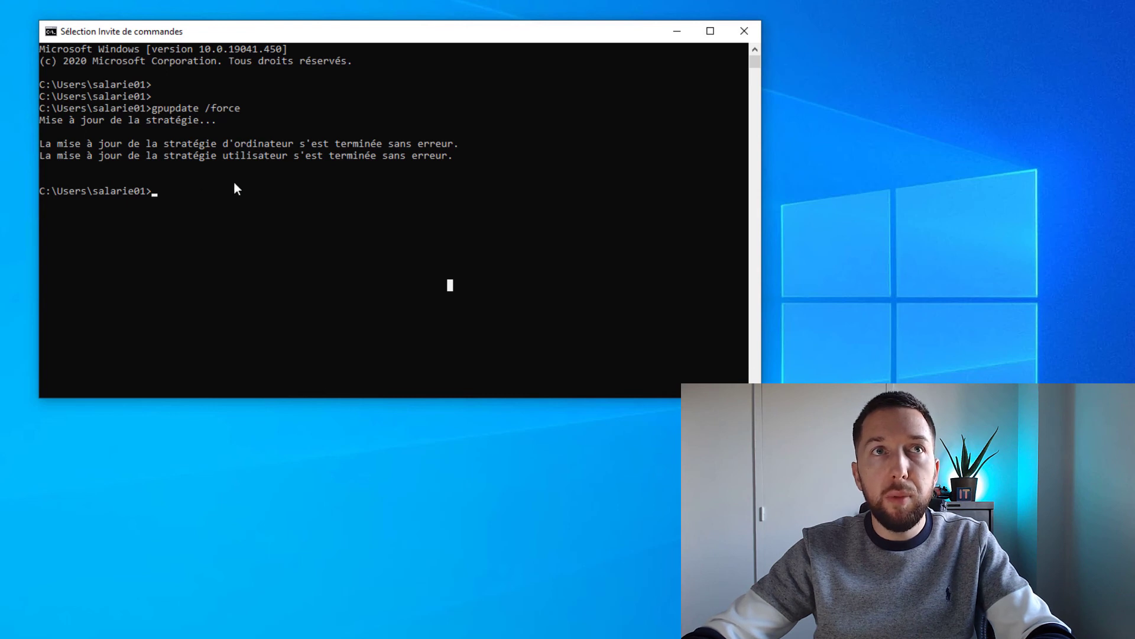
left_click(233, 207)
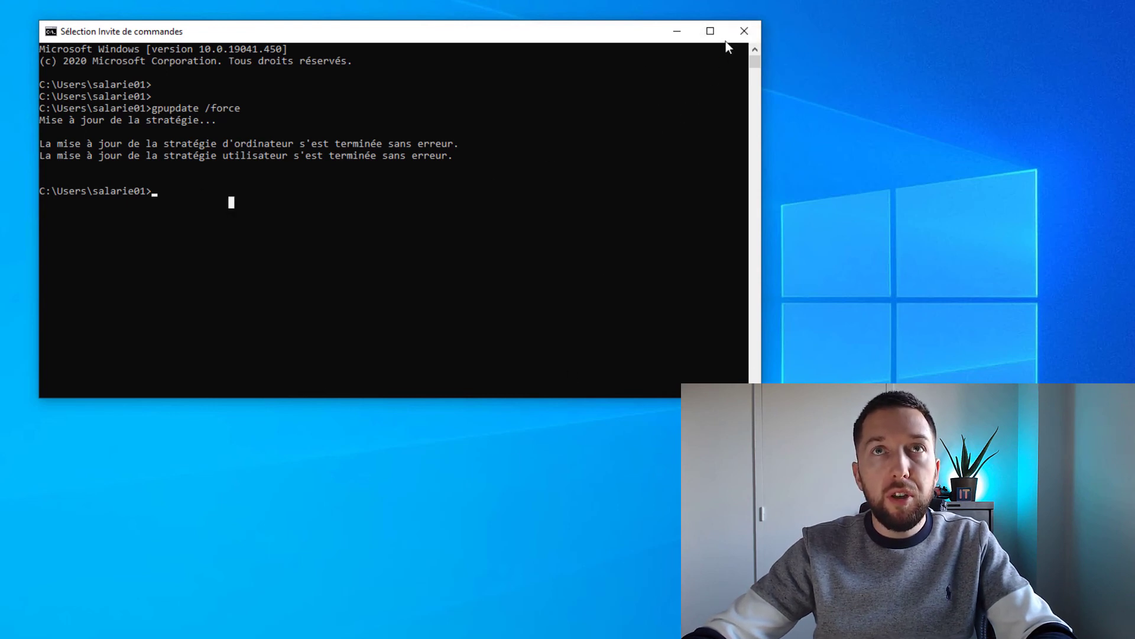
left_click(743, 34)
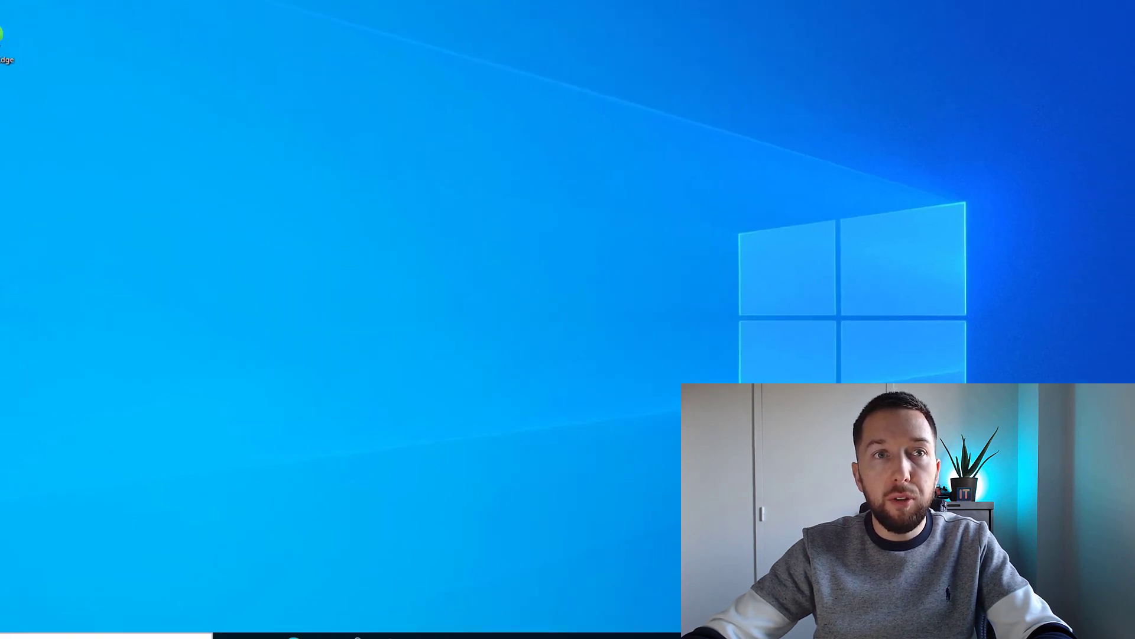
- Search Windows for "invite", relaunch Invite de commandes to test the access restriction, and dismiss the window
left_click(173, 627)
type("invite")
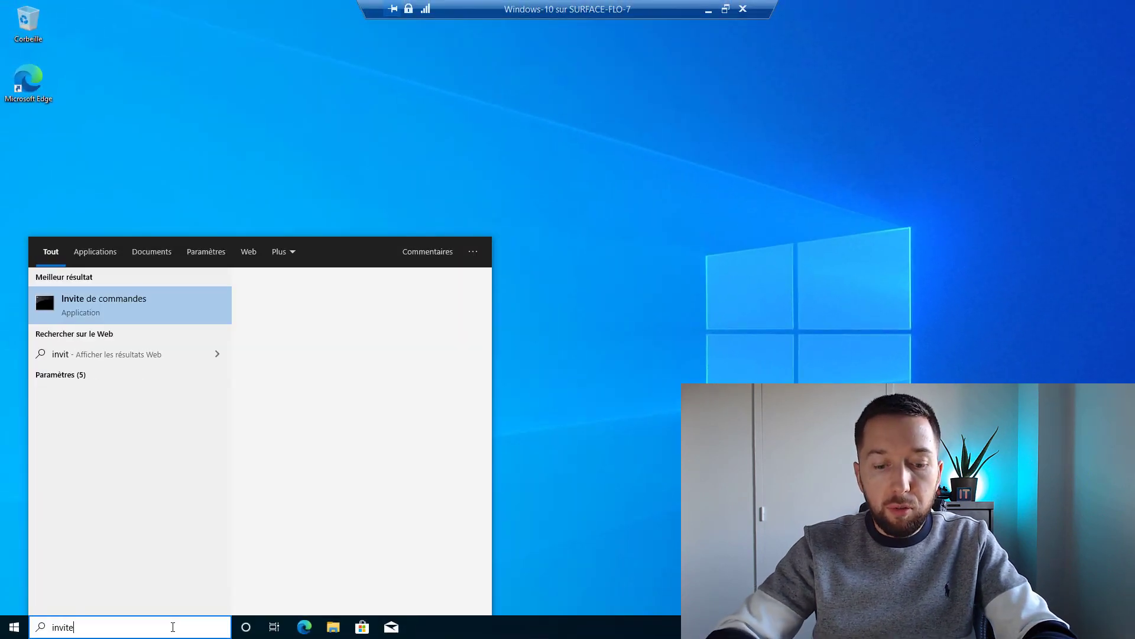
left_click(167, 311)
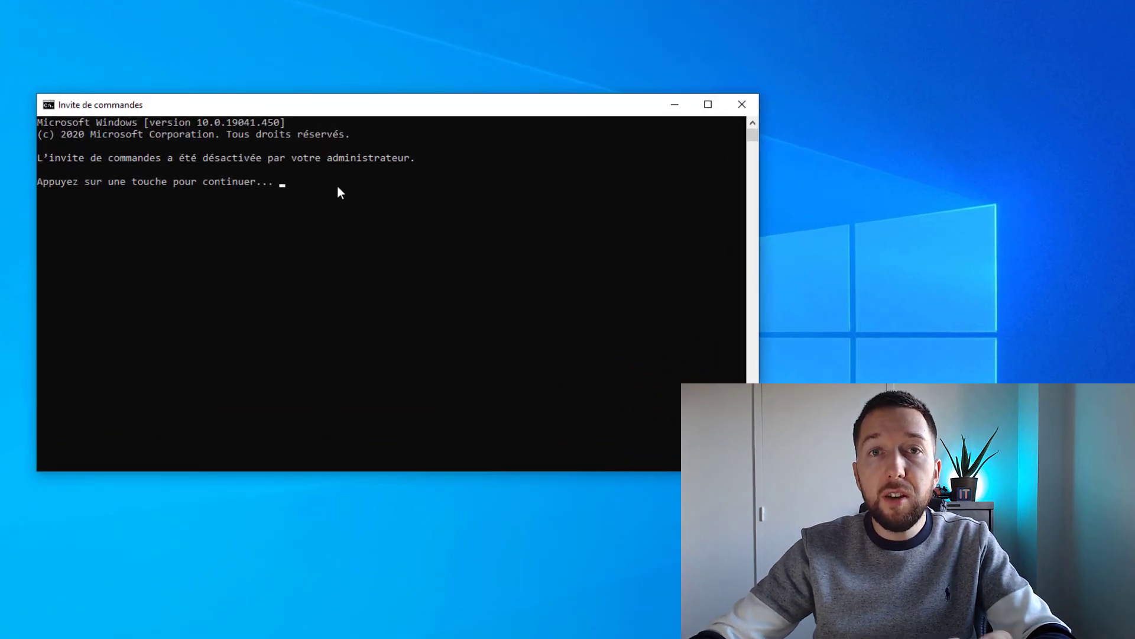
left_click(265, 204)
key("Return")
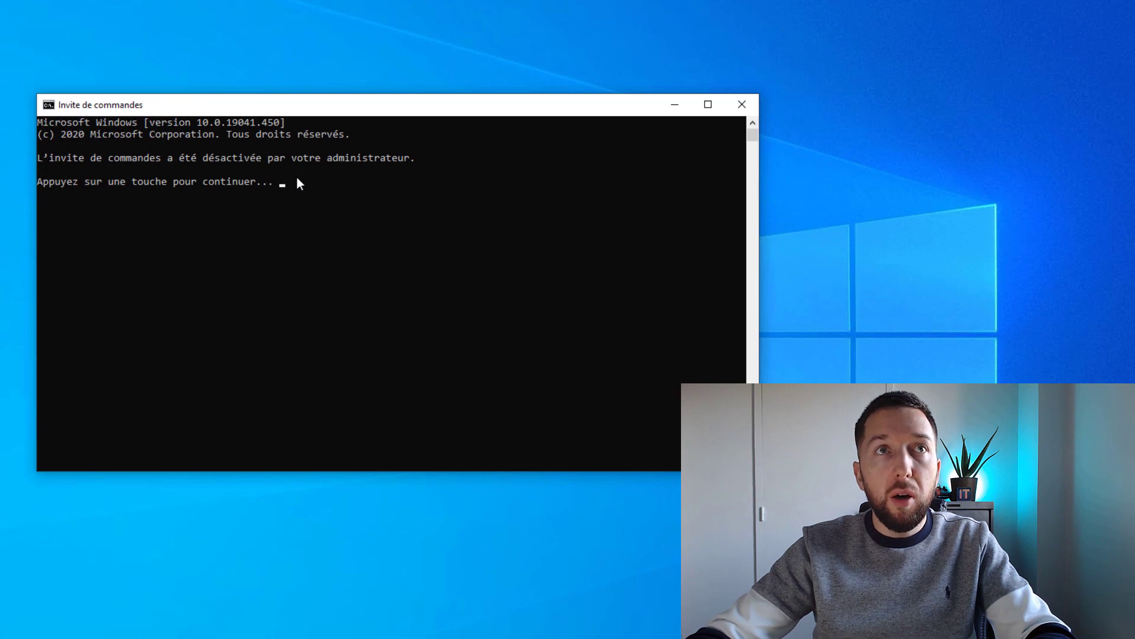
key("Return")
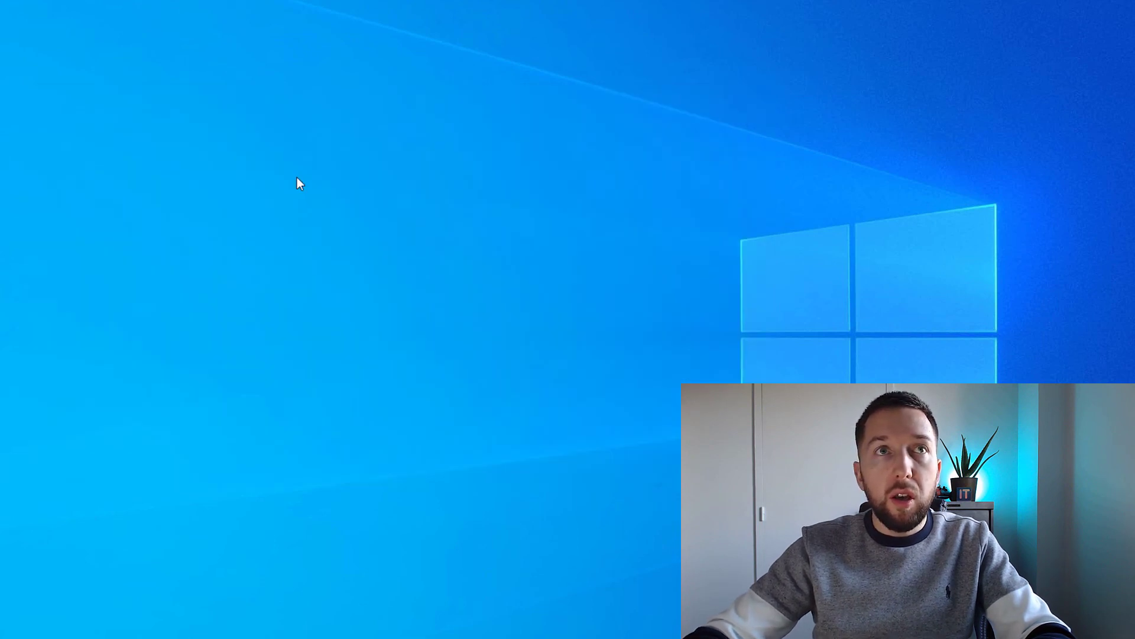